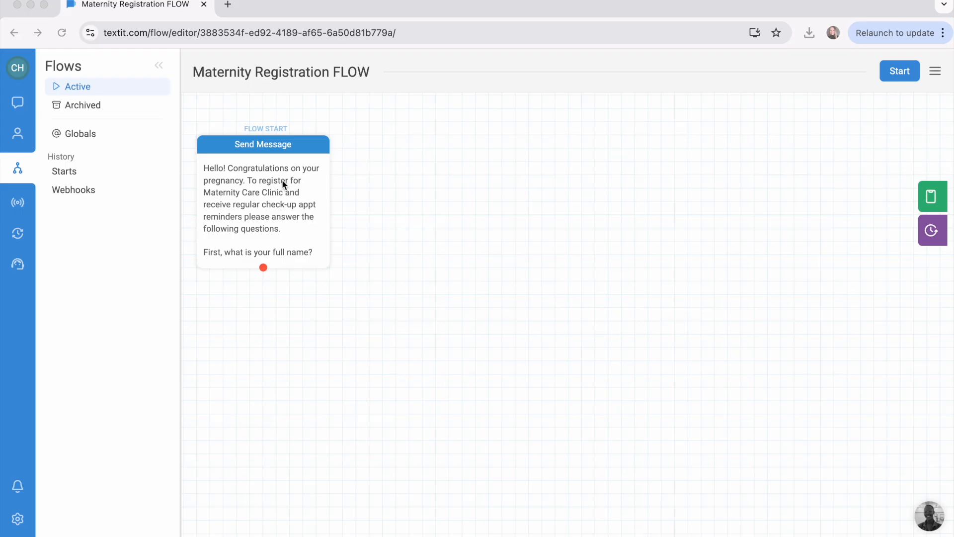
Review the opening Send Message node's action types and keep "Send the contact a message".
click(283, 144)
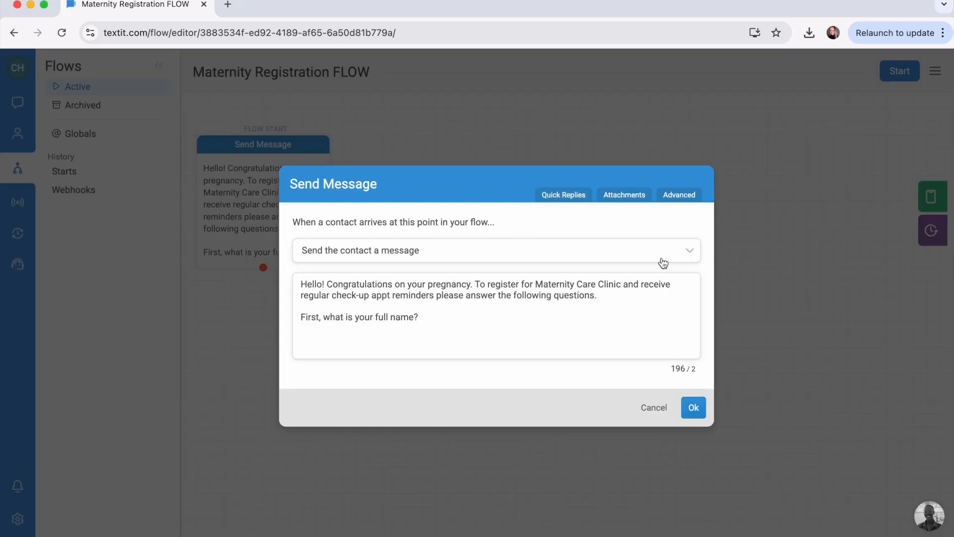
click(691, 250)
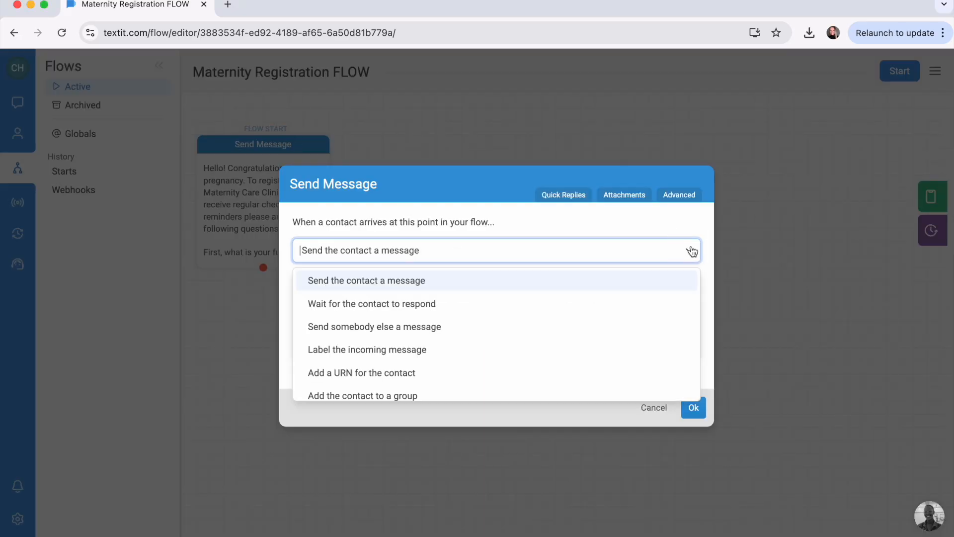
click(454, 287)
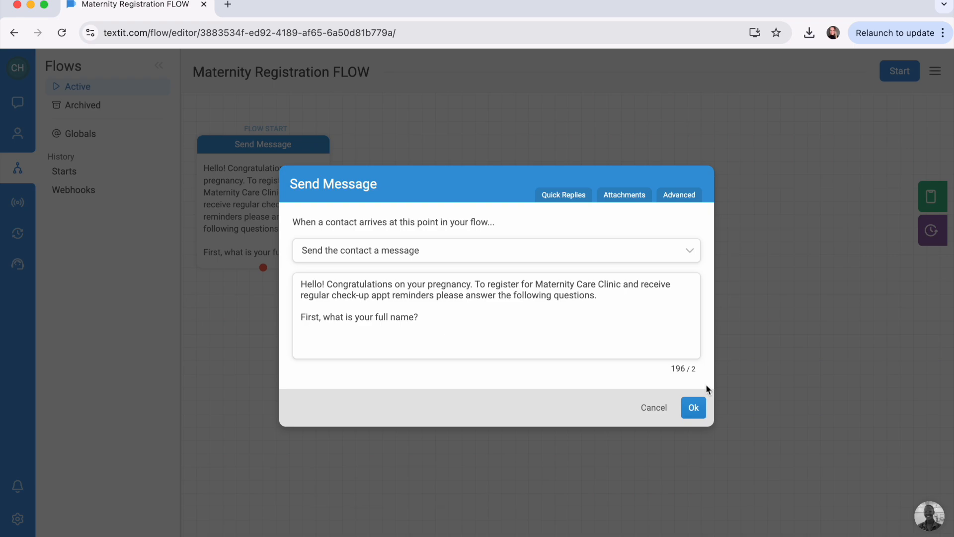
click(694, 407)
Add a Wait for Response node after the opening message and name its result PatientName.
drag(263, 267, 301, 301)
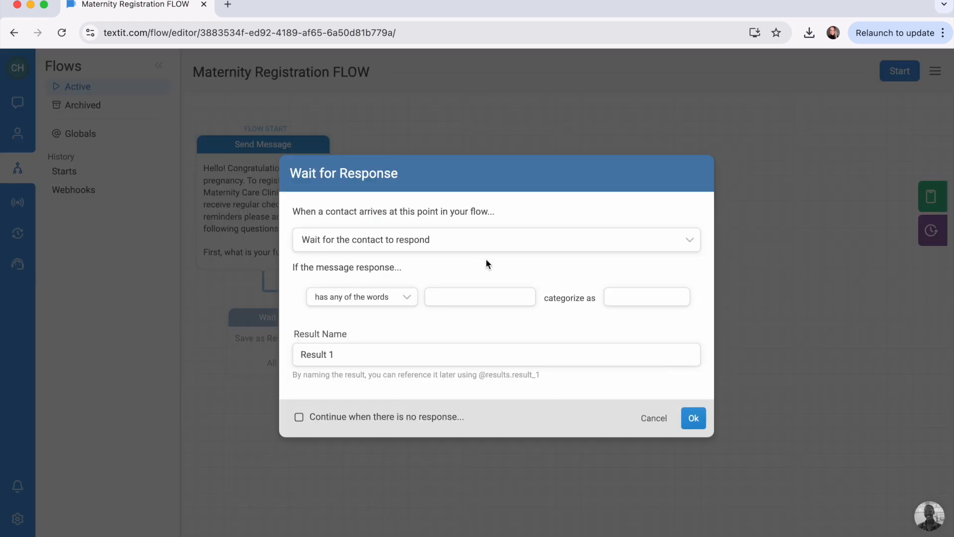
click(407, 298)
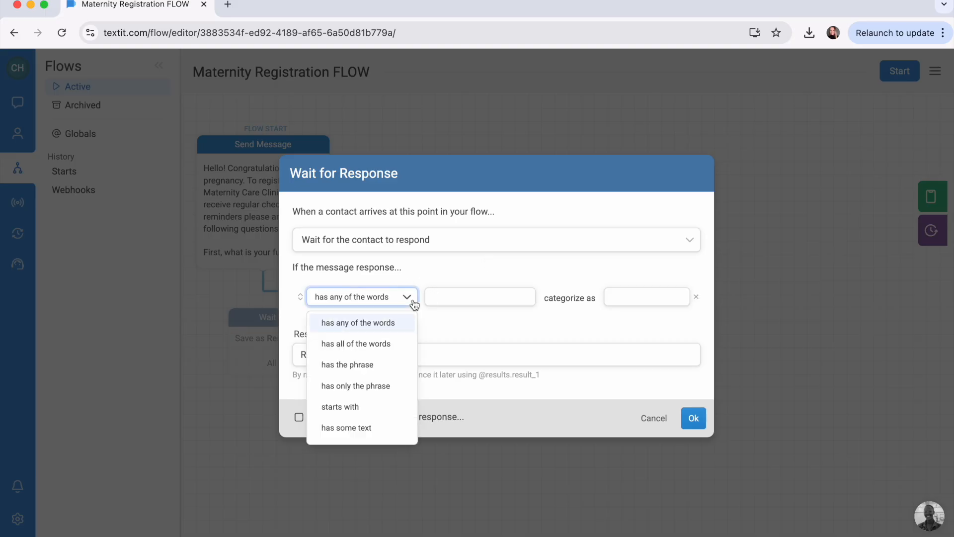
click(413, 301)
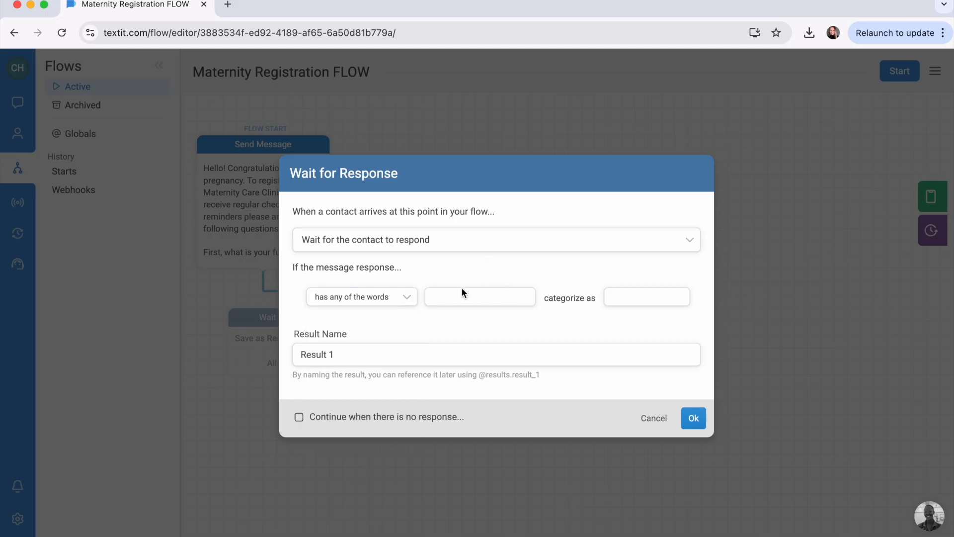
triple_click(342, 355)
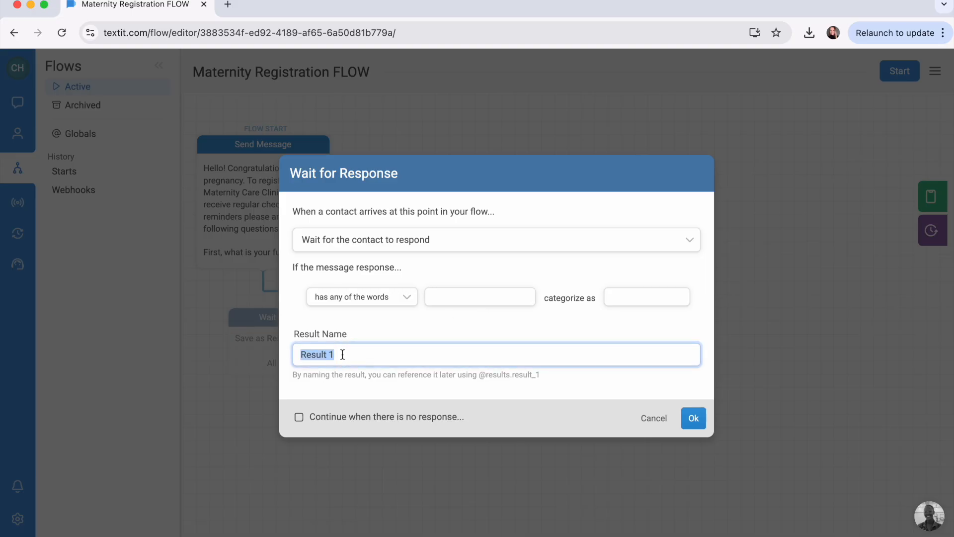
text(PatientName)
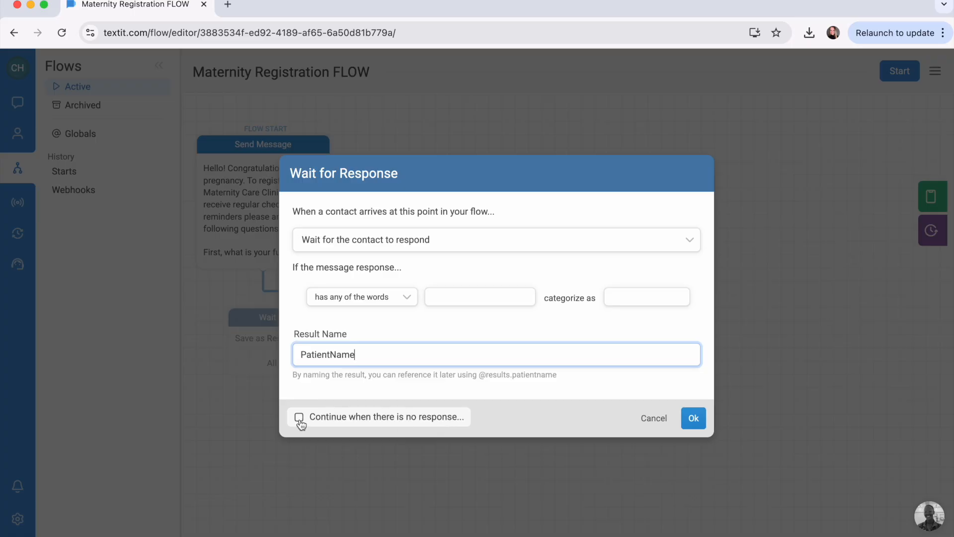
click(694, 418)
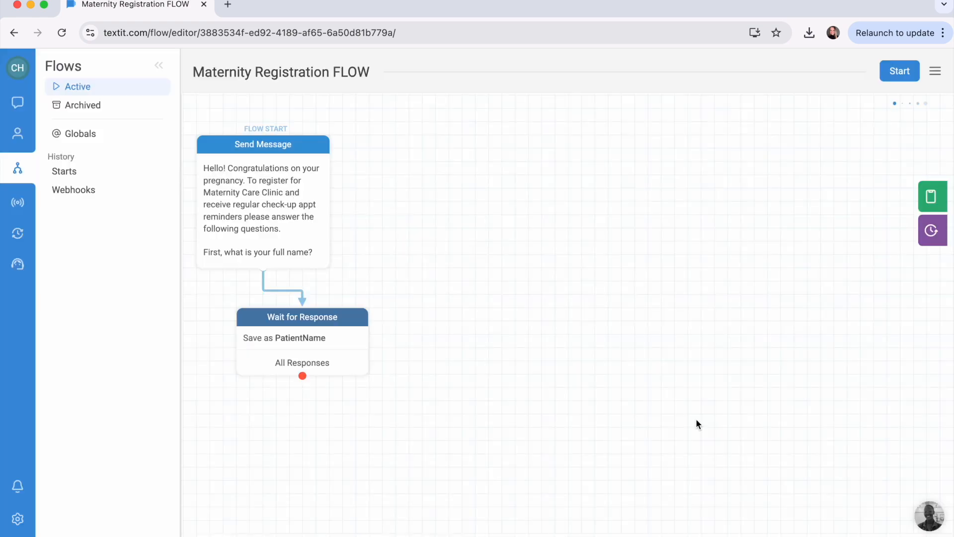
Shift the PatientName response node further right on the canvas and start a following node that updates the contact.
scroll(304, 332, down, 2)
drag(343, 270, 410, 257)
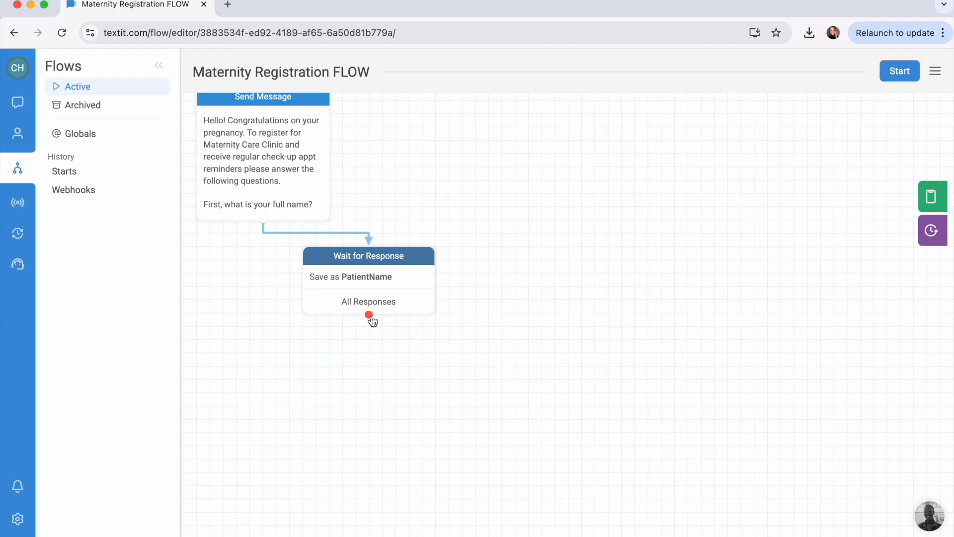
drag(372, 321, 379, 336)
click(403, 263)
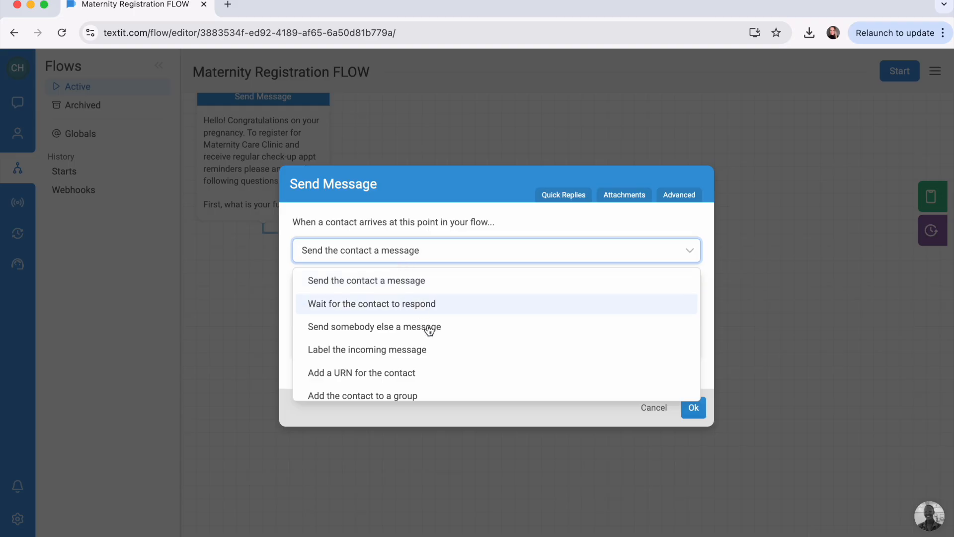
scroll(428, 328, down, 3)
click(394, 317)
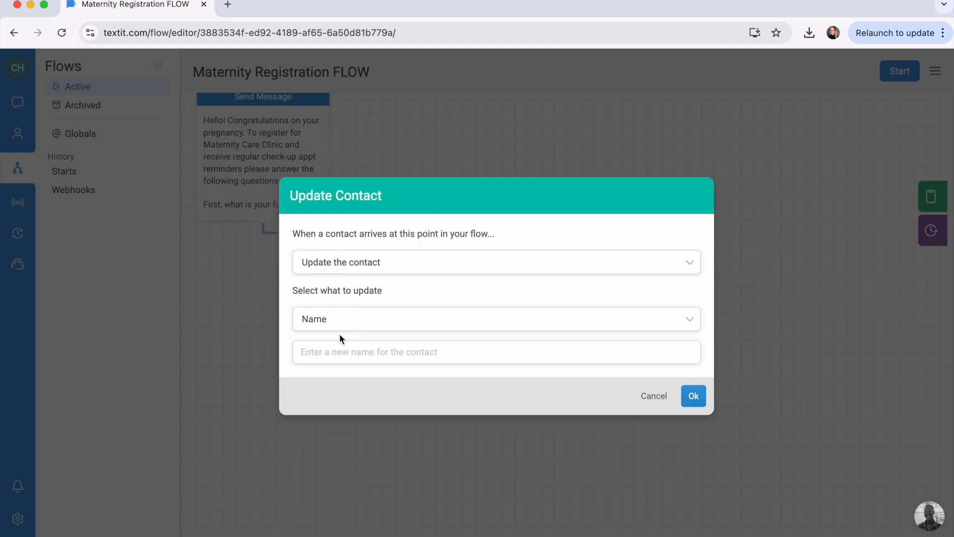
click(438, 353)
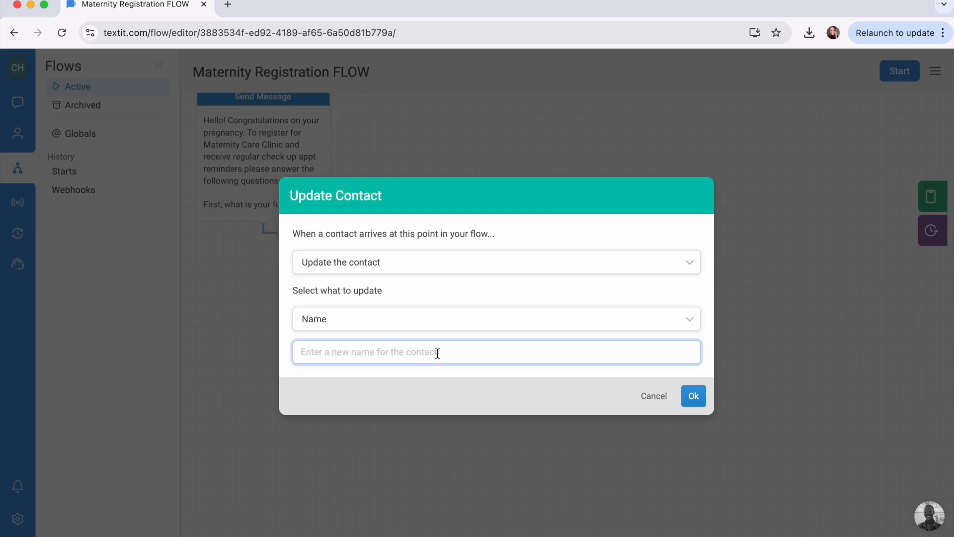
text(@)
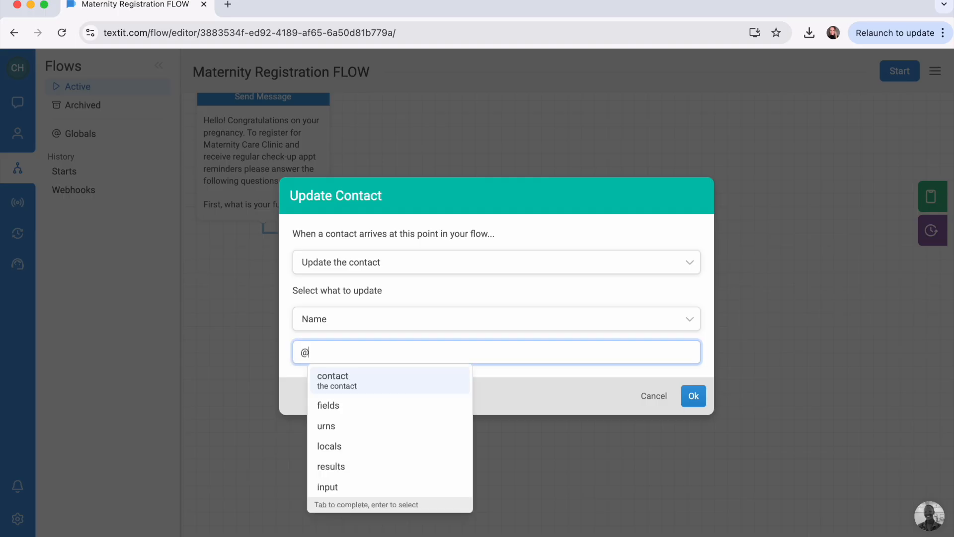
text(re)
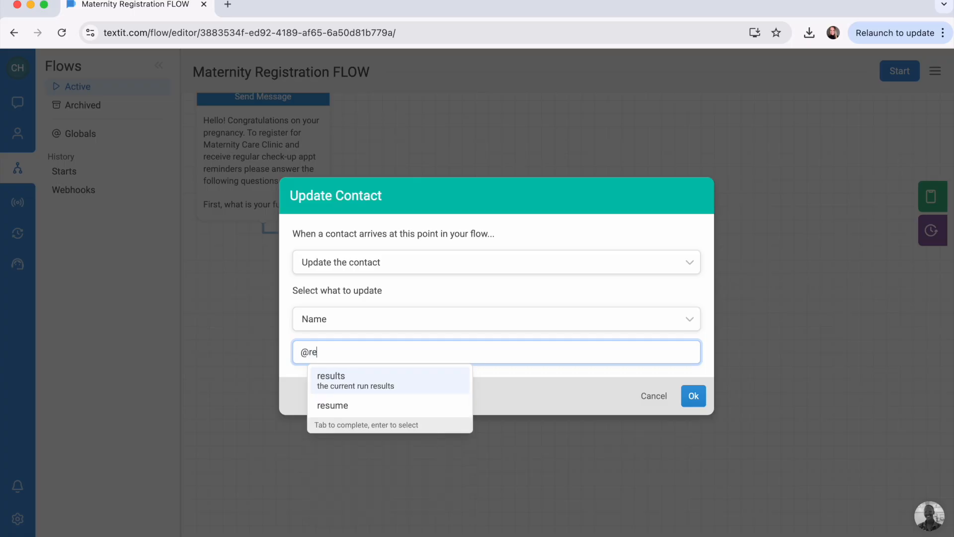
text(sults.)
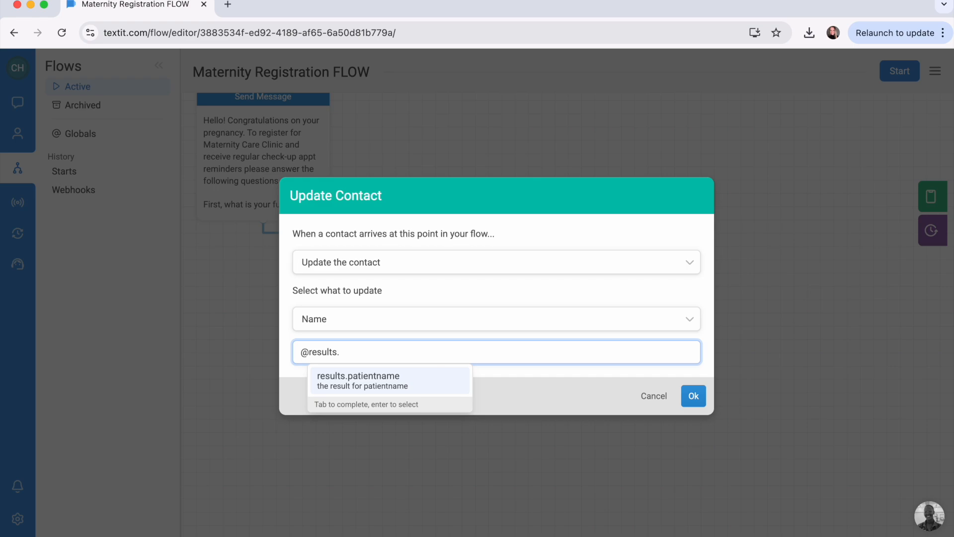
click(395, 388)
click(694, 396)
Add another action to the Update Contact node, of type "Send the contact a message".
mouse_move(434, 385)
click(432, 380)
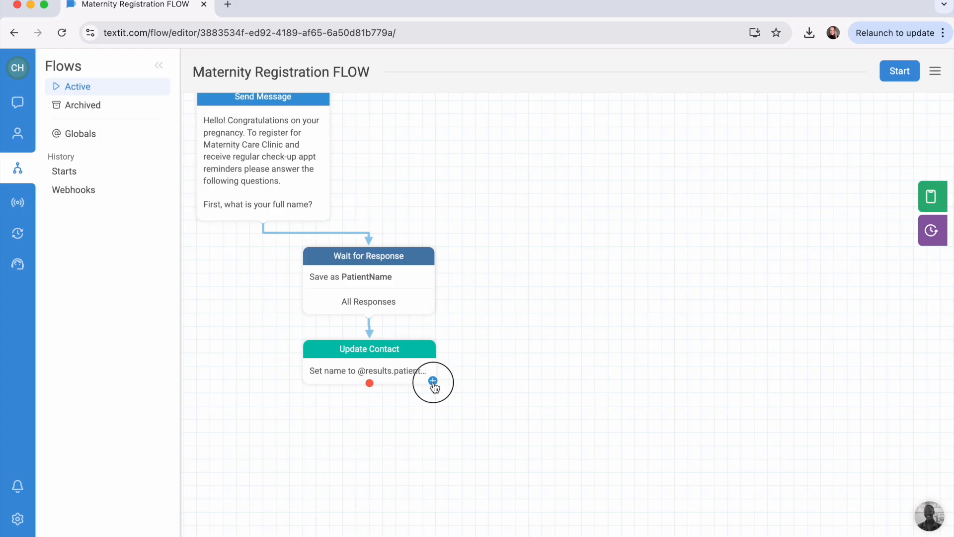
click(424, 254)
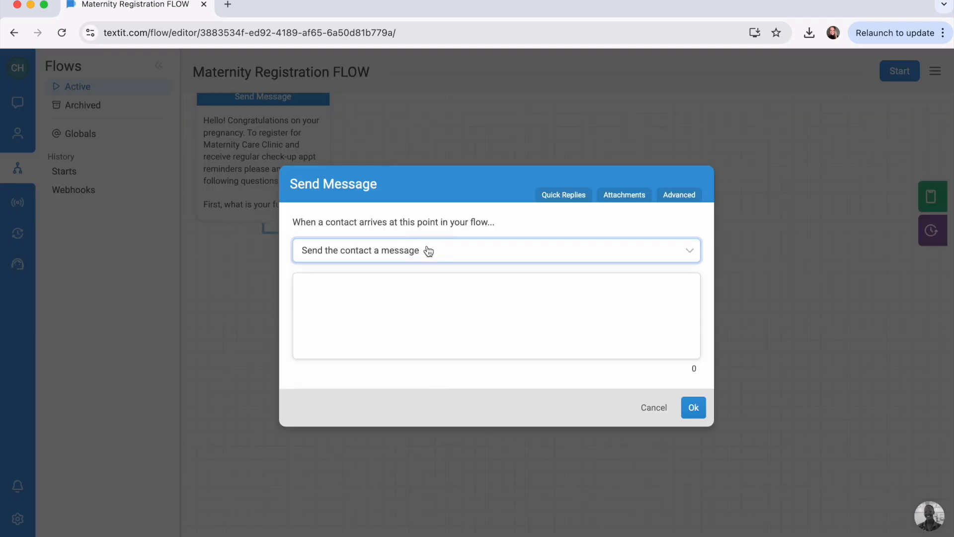
click(420, 270)
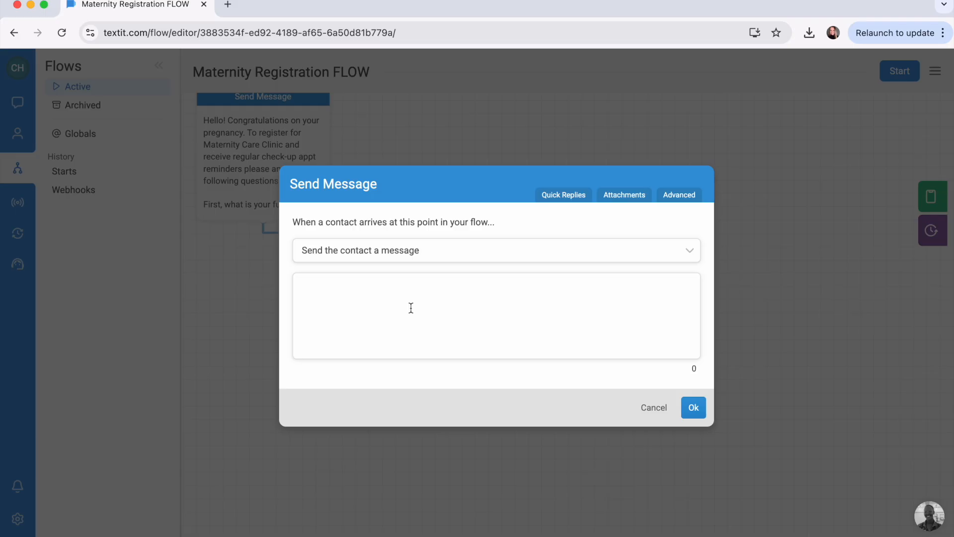
click(411, 308)
text(Thank you )
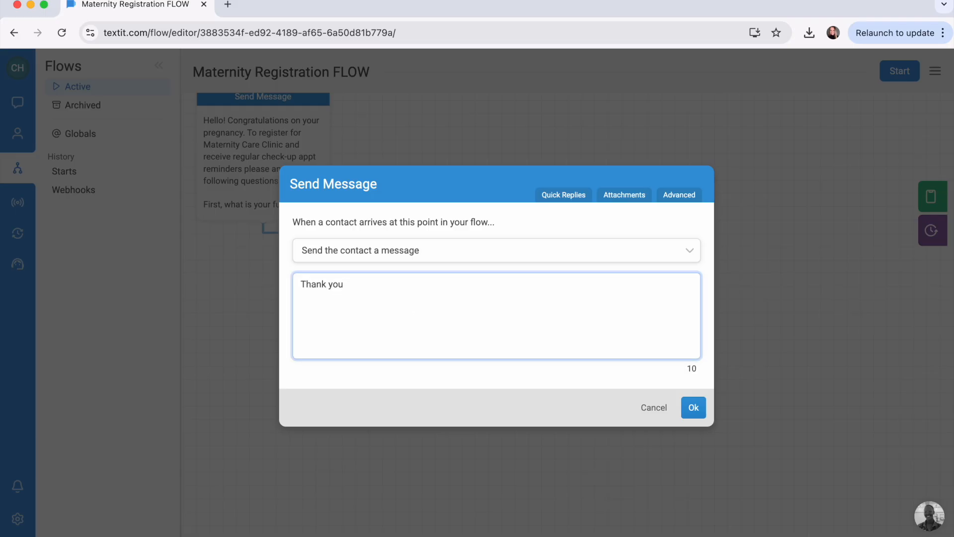
text(@)
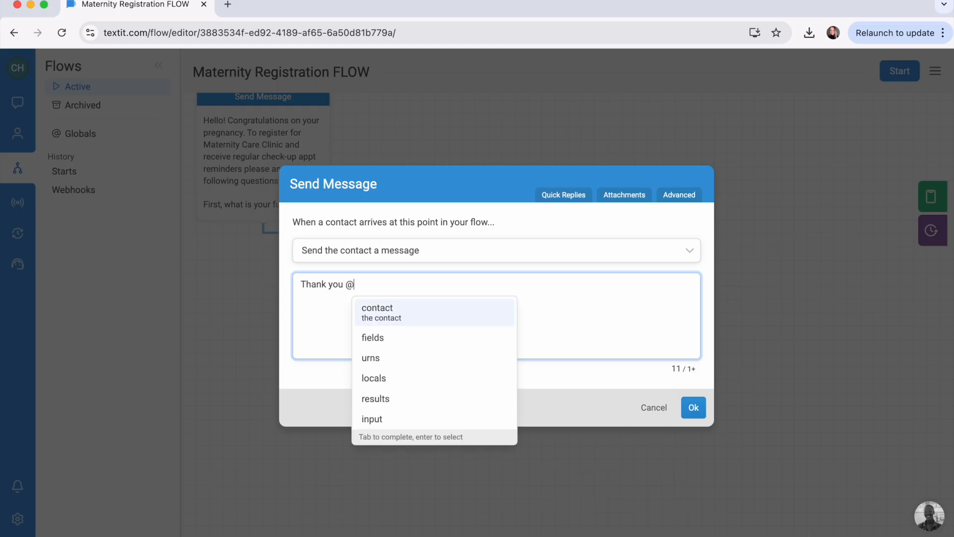
key(Tab)
click(469, 378)
click(487, 289)
text(. Next,  what is your expected due date)
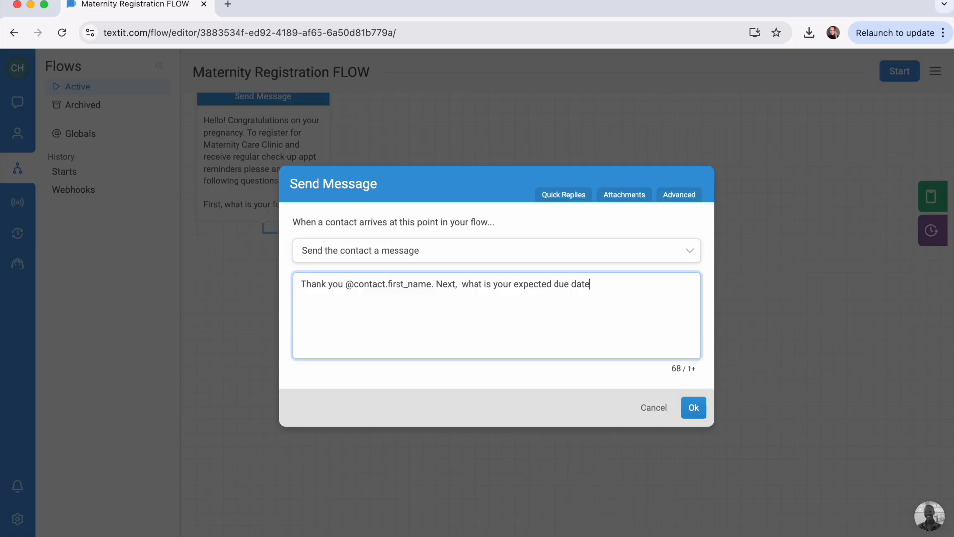
text(.)
text(Please use the format DD/MM/YYYY.)
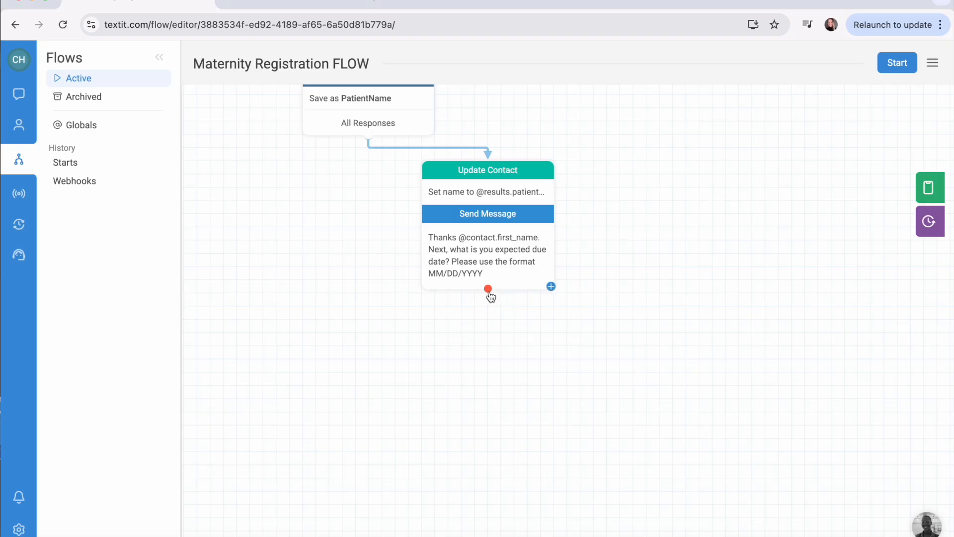
Add a Wait for Response node after the due-date message, categorizing a date before today + 0 days as "Too Early".
drag(488, 294, 494, 312)
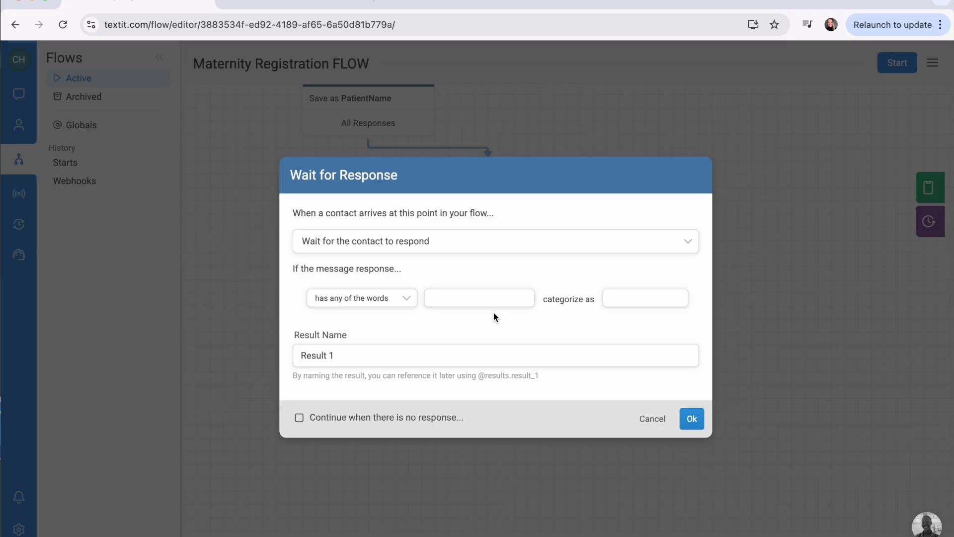
click(393, 298)
scroll(392, 386, down, 5)
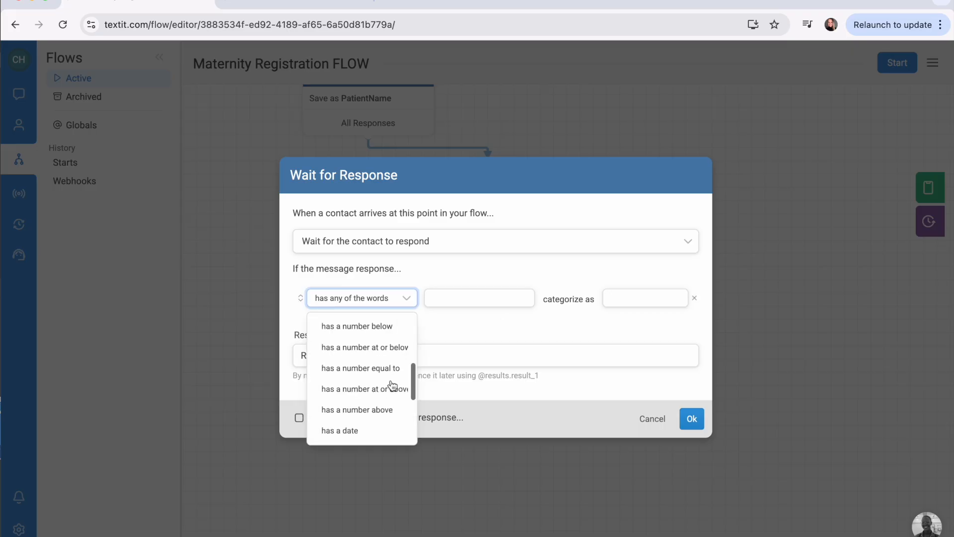
click(391, 386)
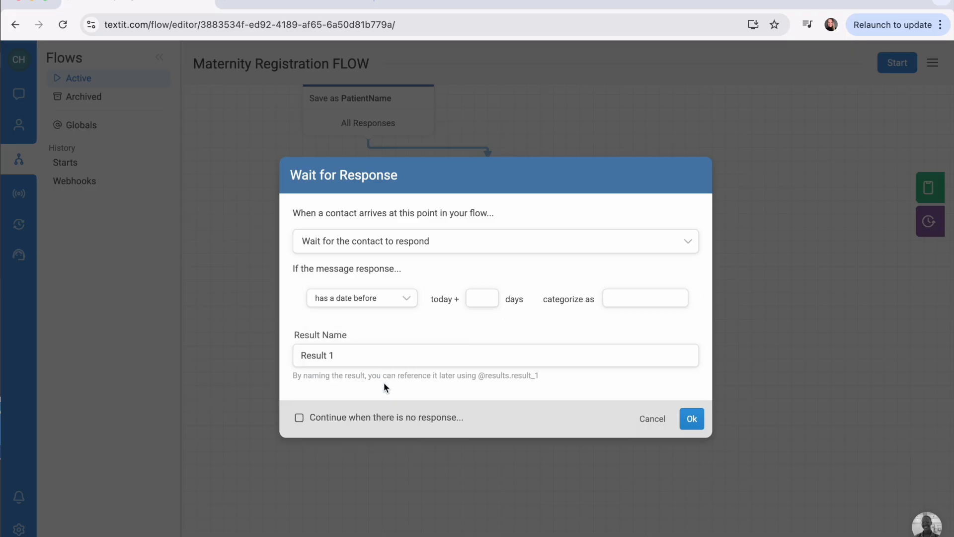
click(481, 297)
text(0)
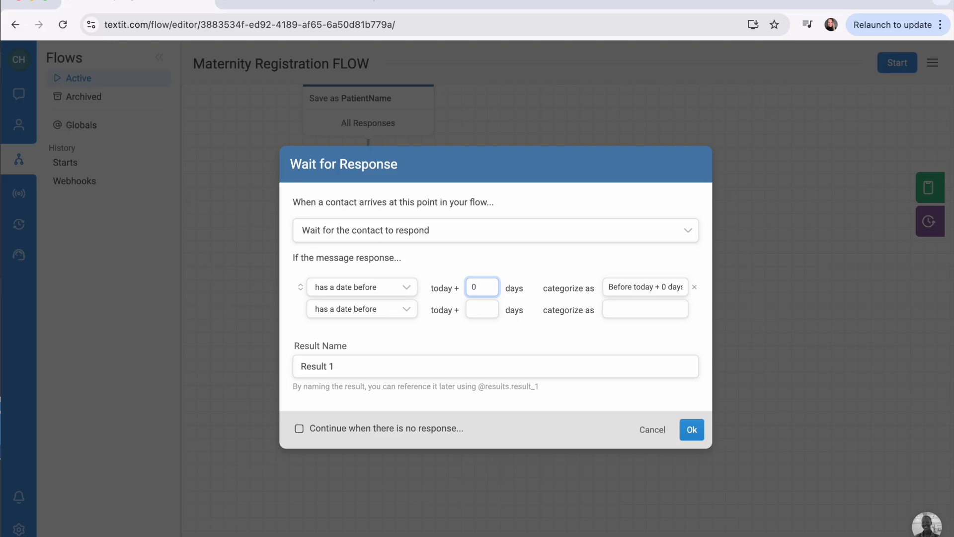
double_click(634, 285)
key(ctrl+a)
text(Too)
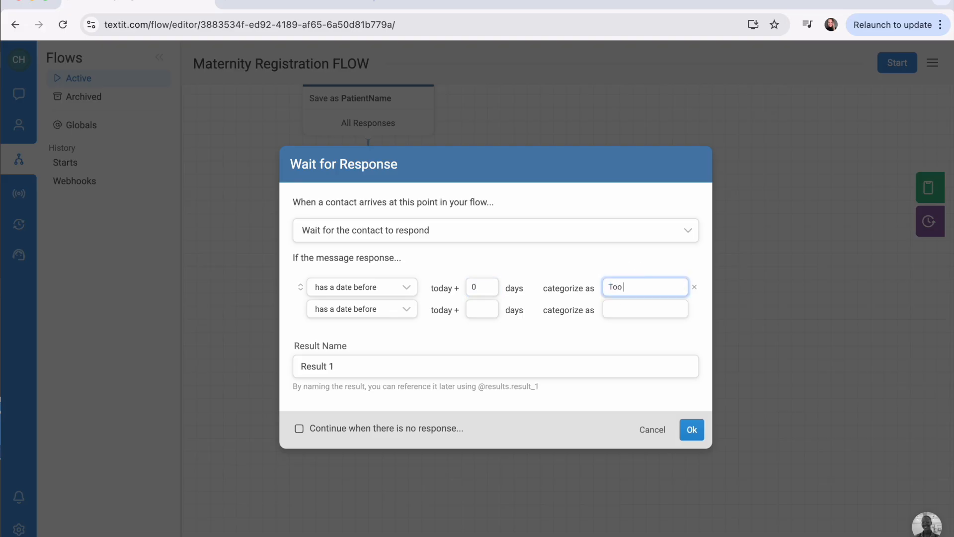
text( Early)
Add a second response rule categorizing a date after today + 280 days as "Too Late".
click(404, 310)
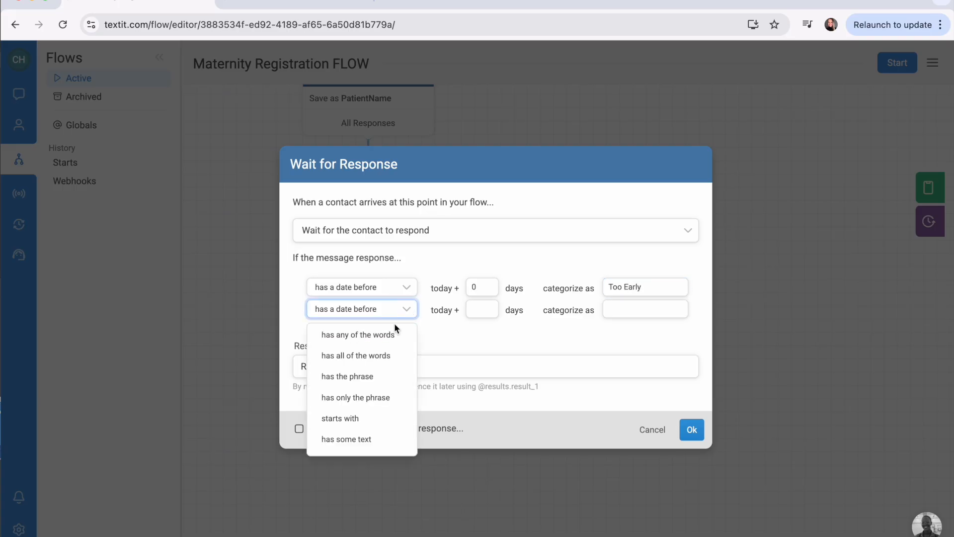
scroll(386, 358, down, 3)
scroll(386, 359, down, 5)
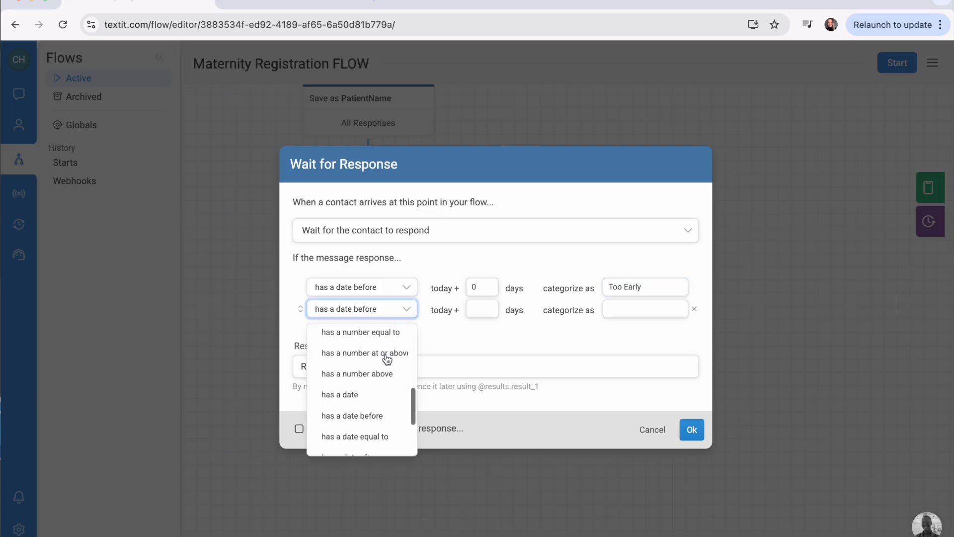
click(370, 404)
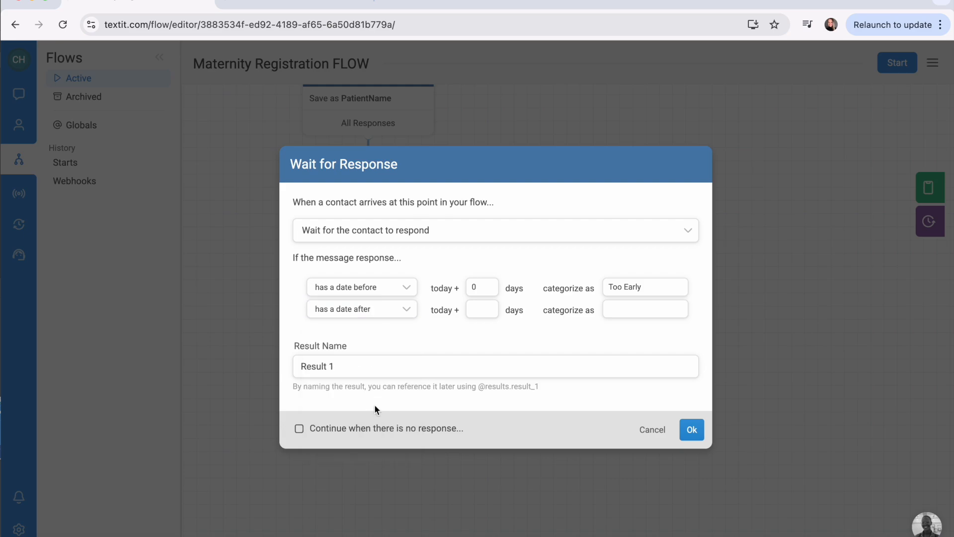
click(482, 308)
text(280)
click(650, 297)
key(super+a)
text(Too Late)
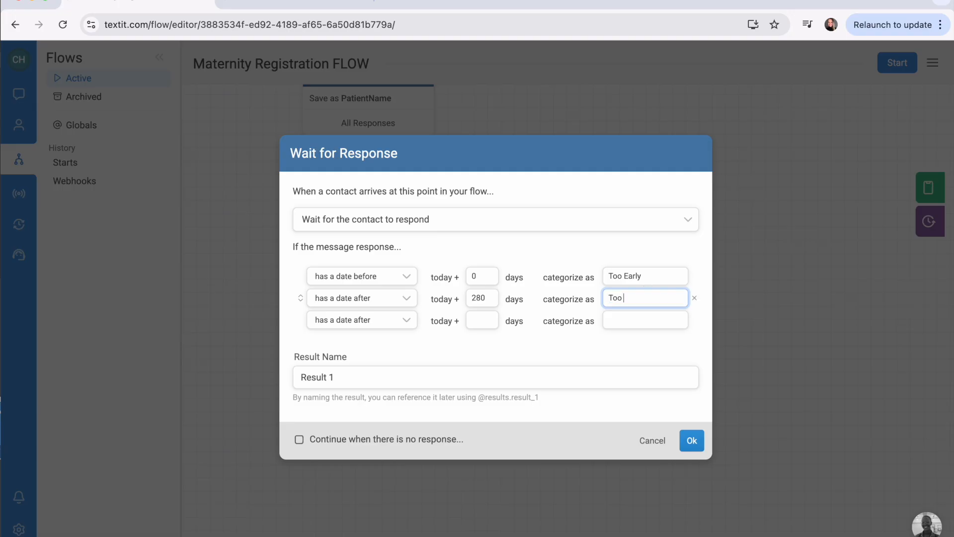
Add a third response rule "has a date" categorized as "Valid".
click(405, 321)
scroll(382, 402, down, 5)
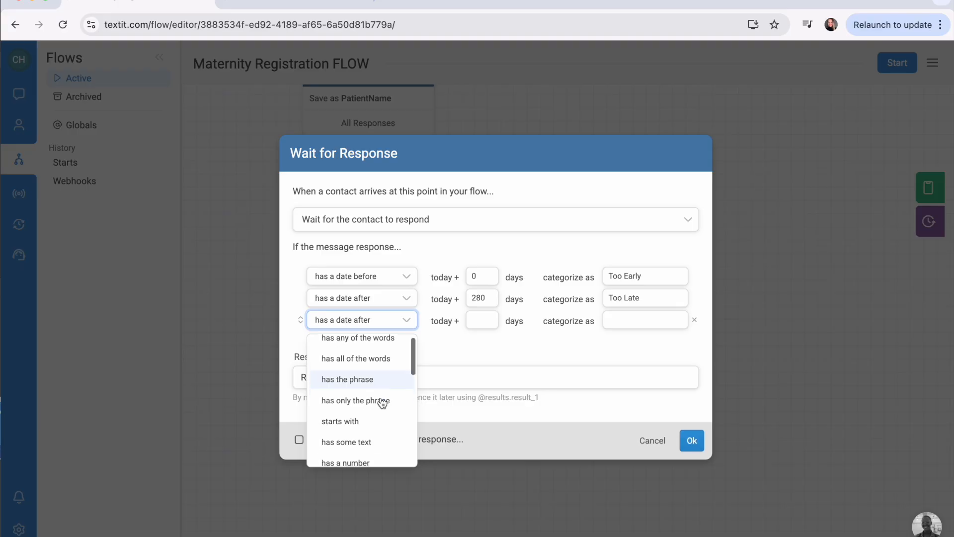
scroll(382, 401, down, 3)
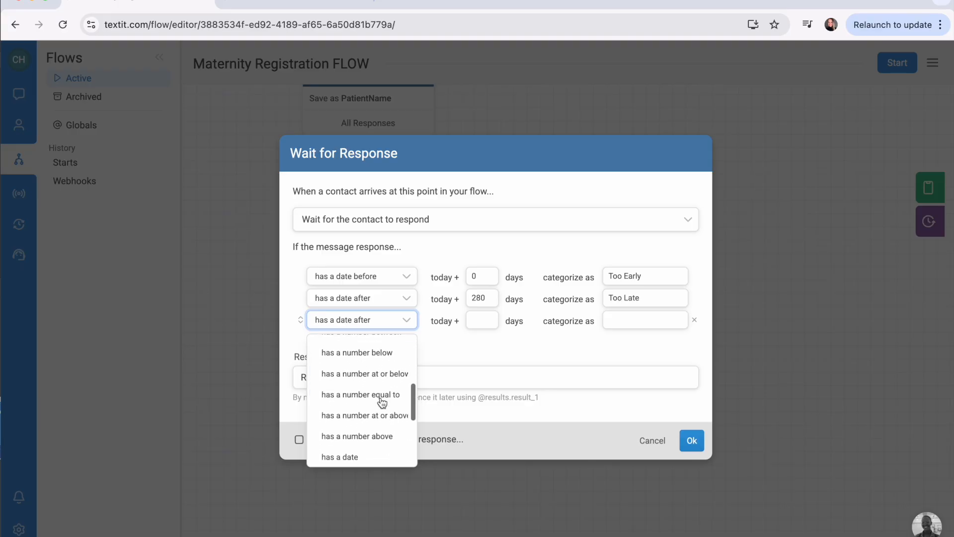
click(373, 450)
triple_click(654, 309)
text(Valid)
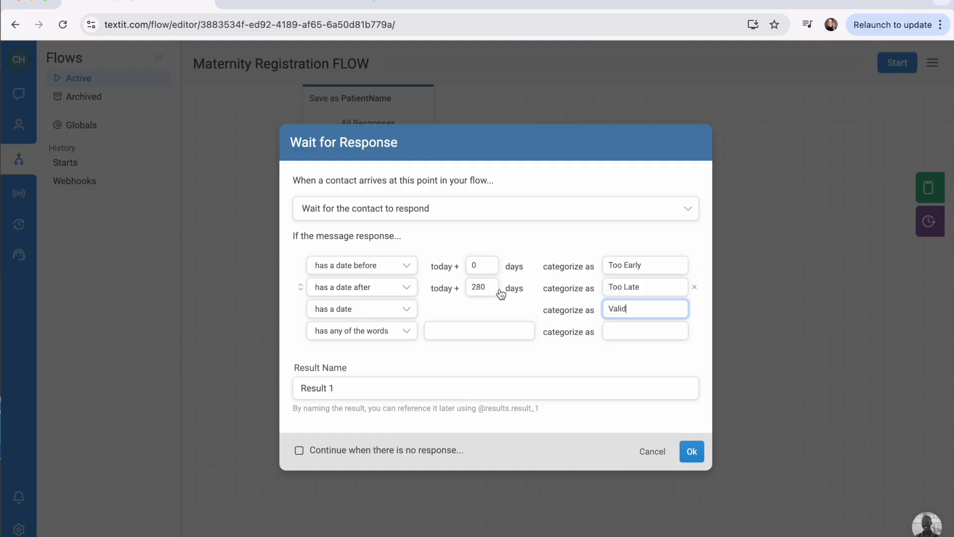
Name the due-date response result PatientDueDate and save the Wait for Response node.
click(352, 381)
triple_click(352, 381)
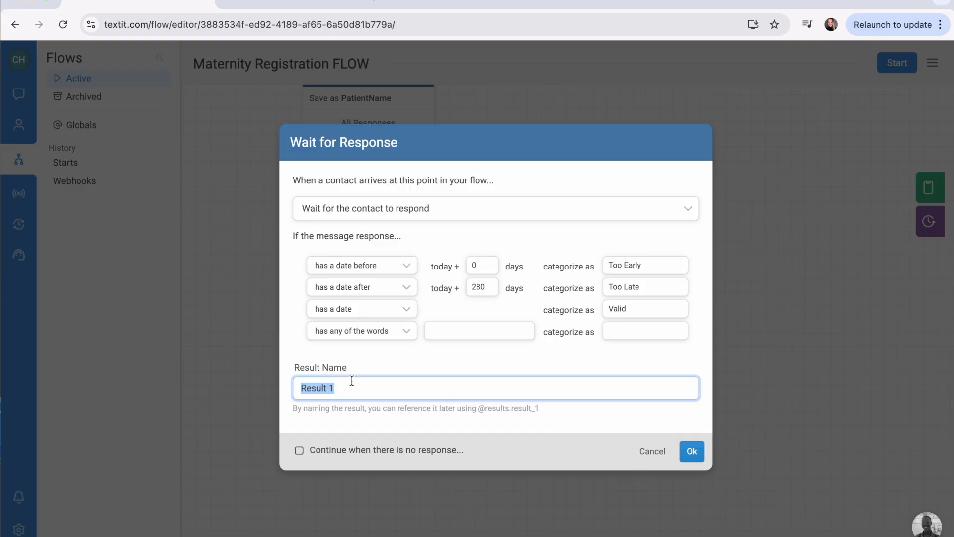
text(PatientDueDate)
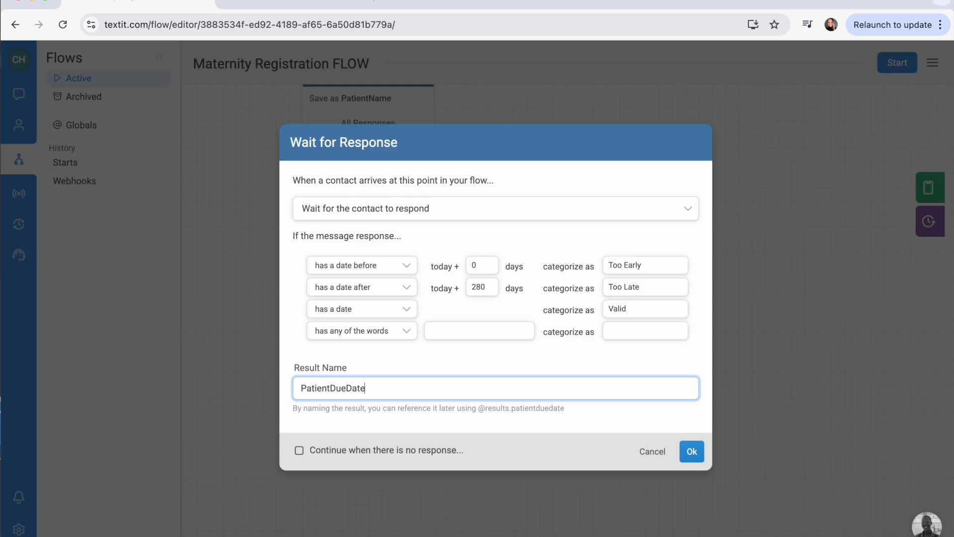
click(692, 450)
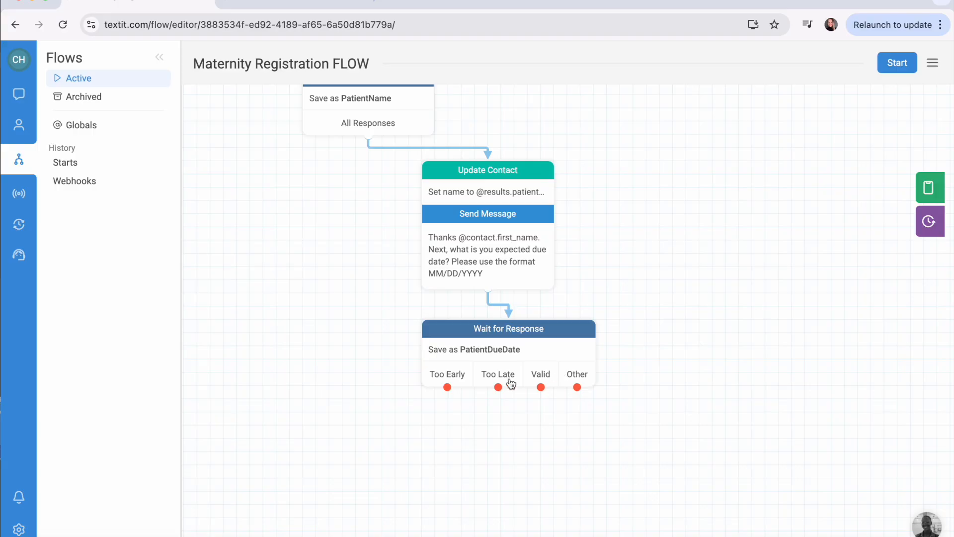
Send "That looks like a date that is too early! Please try again." for Too Early responses and loop back to the Wait for Response node.
drag(447, 388, 369, 404)
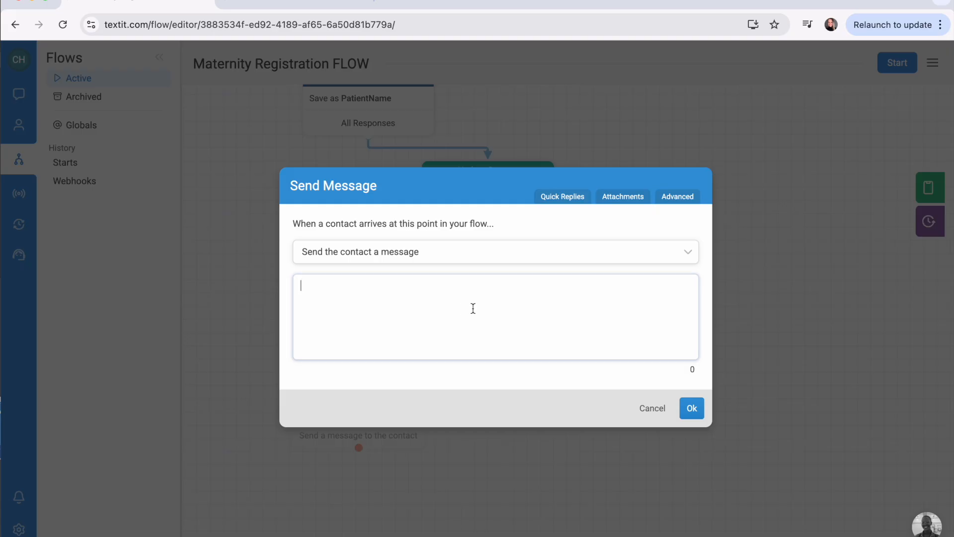
text(That looks like a date that is too early! Please try again.)
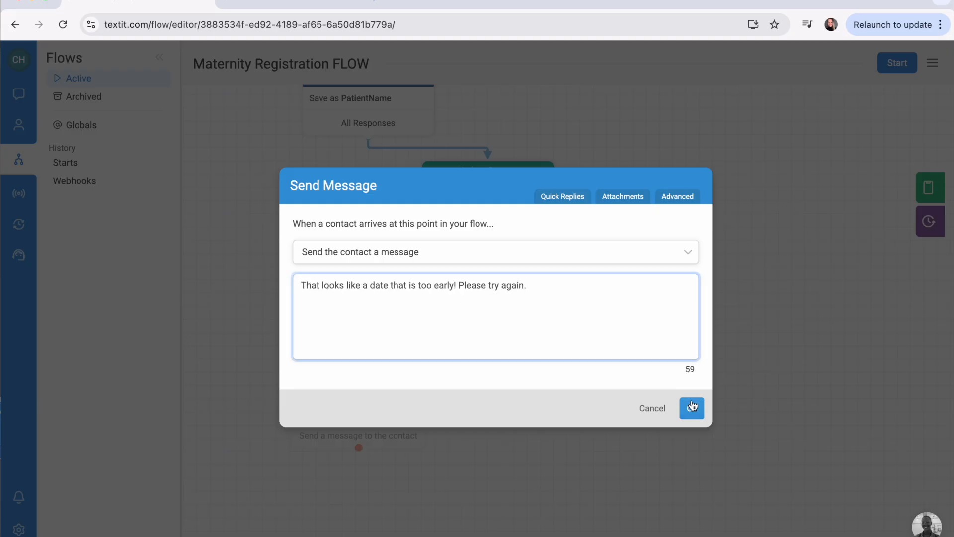
click(692, 407)
drag(398, 418, 366, 413)
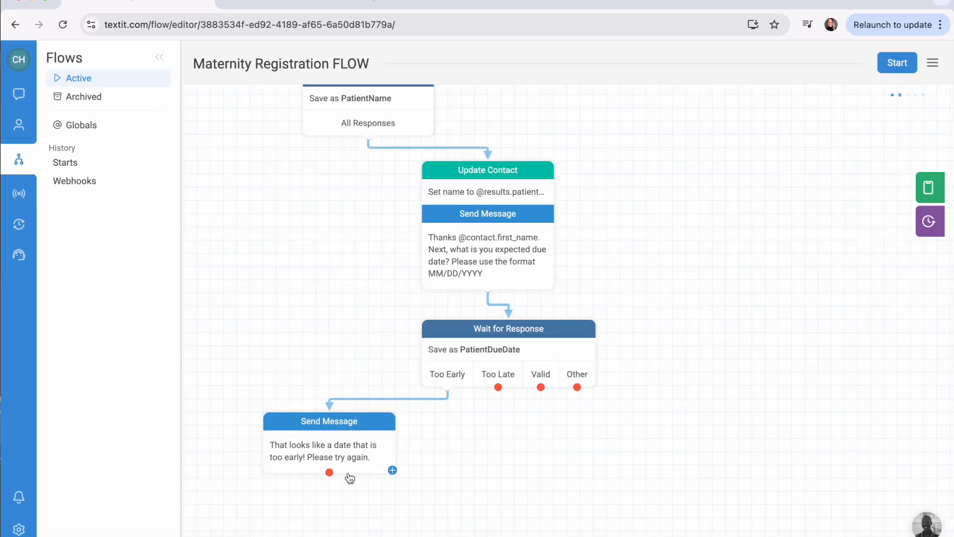
drag(329, 472, 450, 330)
From the Too Late category, add the message "That looks like a due date farther out from 9 months from now. Please try again.".
drag(499, 388, 486, 421)
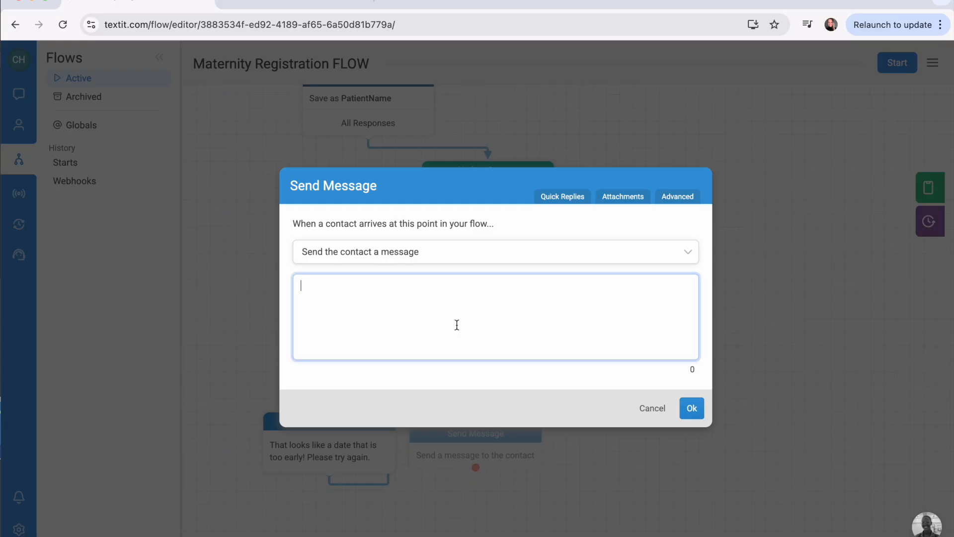
text(That looks like a due date farther out from 9 months from now.)
text(Please try again.)
click(691, 411)
Send "That looks like an inaccurate format please respond MM/DD/YYYY." for Other responses and route it back to the due-date Wait for Response node.
scroll(693, 408, down, 2)
drag(564, 340, 613, 404)
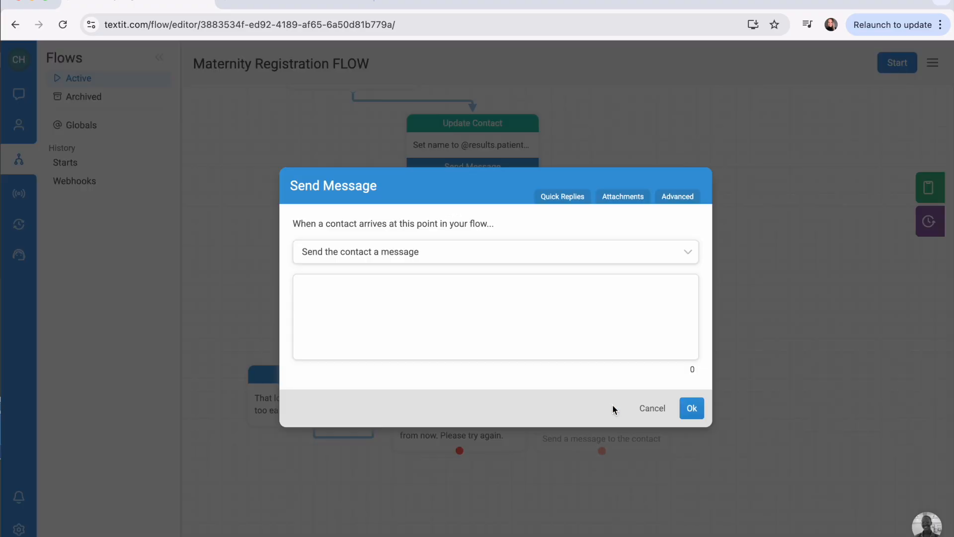
click(579, 331)
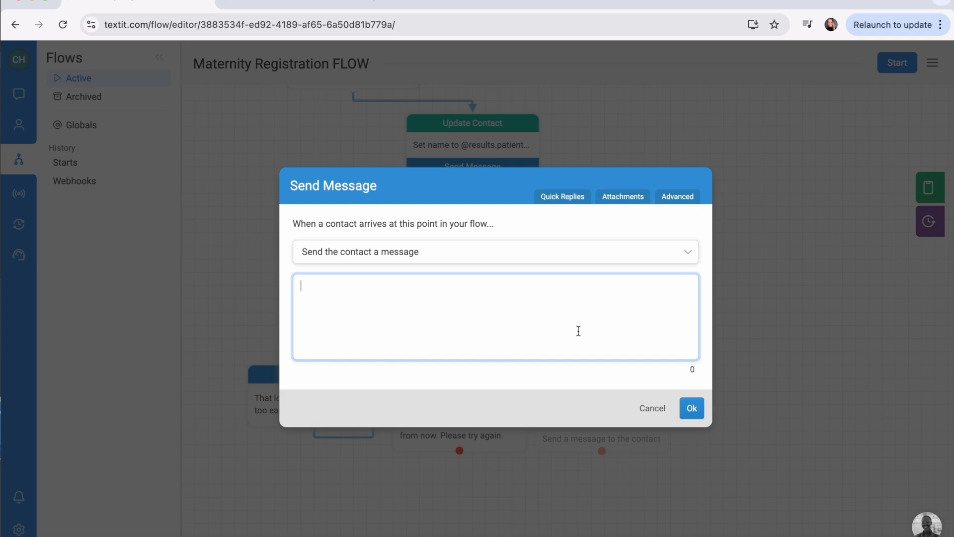
text(That looks like an inaccurate format please respond MM/DD/YYYY.)
click(700, 404)
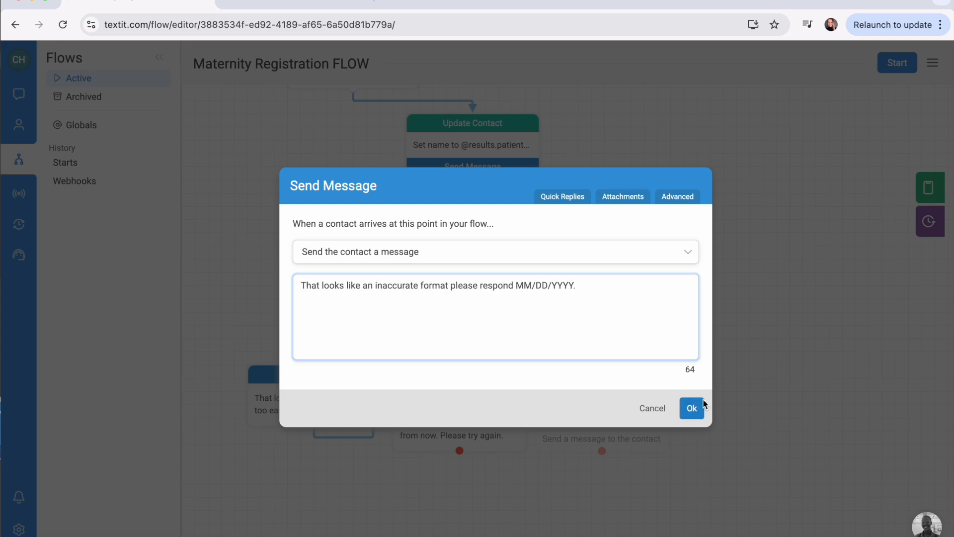
drag(606, 478, 564, 298)
Branch the Valid category to a new node below the messages and make its action "Update the contact".
drag(525, 341, 605, 476)
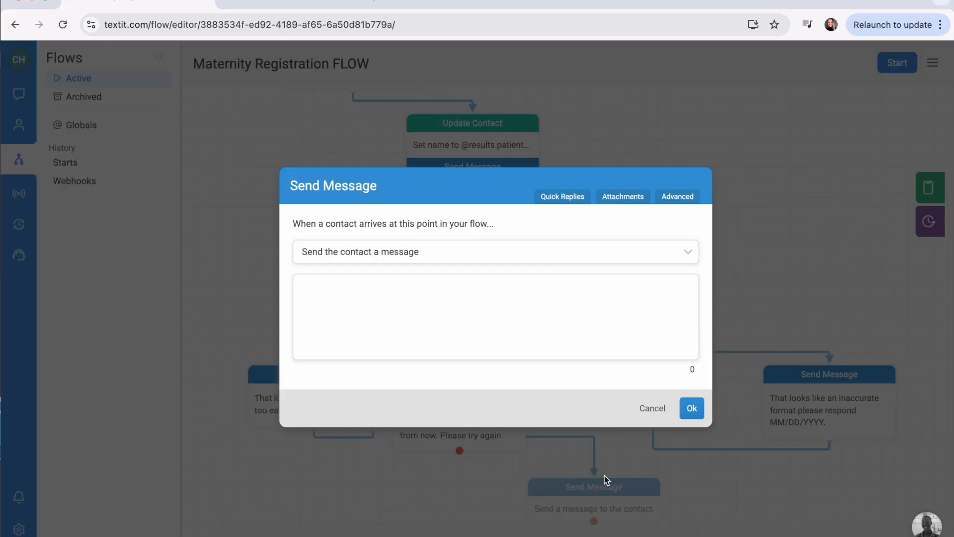
click(689, 252)
scroll(547, 347, down, 1)
scroll(547, 348, down, 2)
click(475, 328)
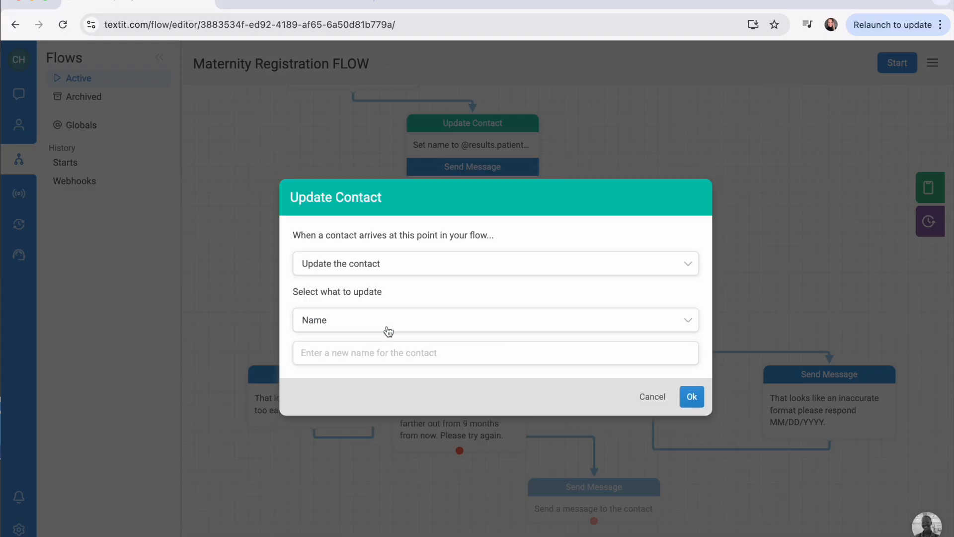
click(387, 330)
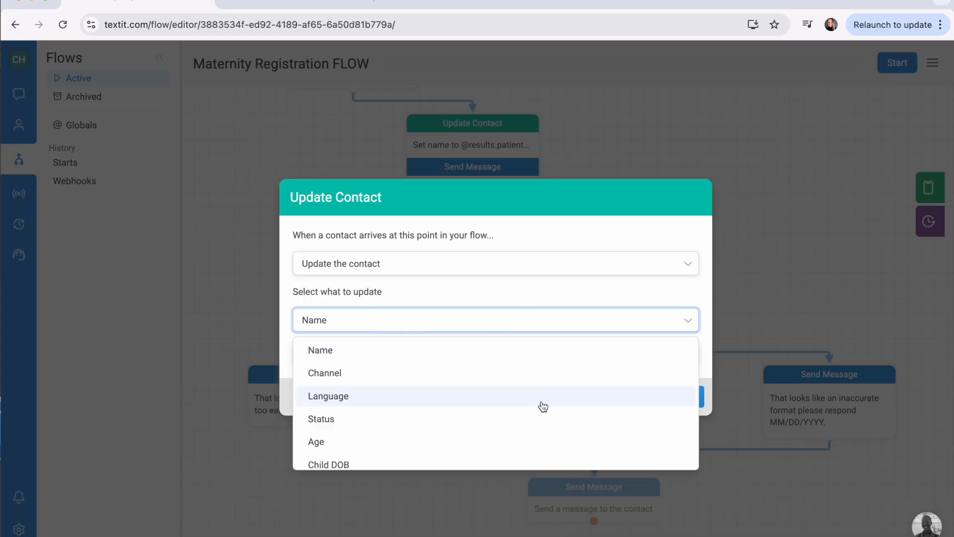
scroll(542, 406, down, 4)
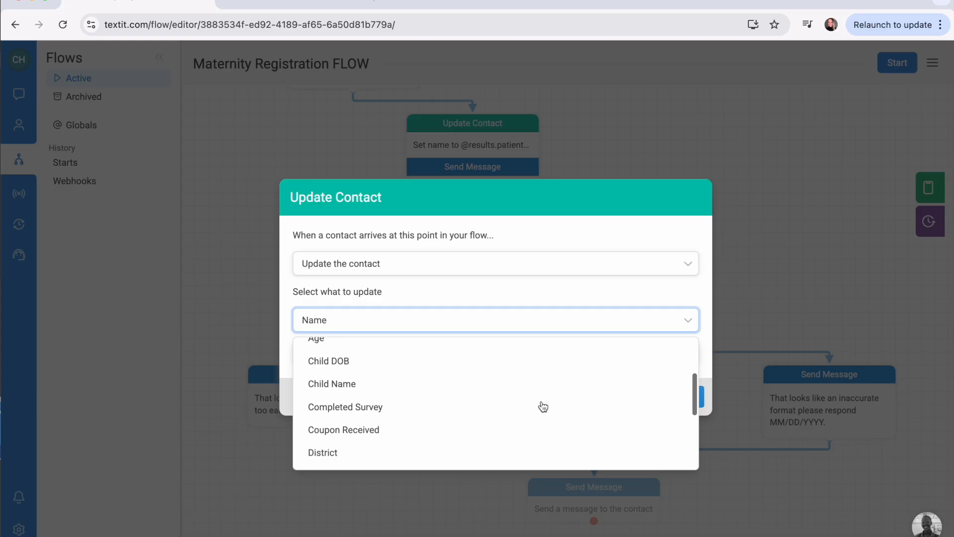
scroll(543, 407, down, 2)
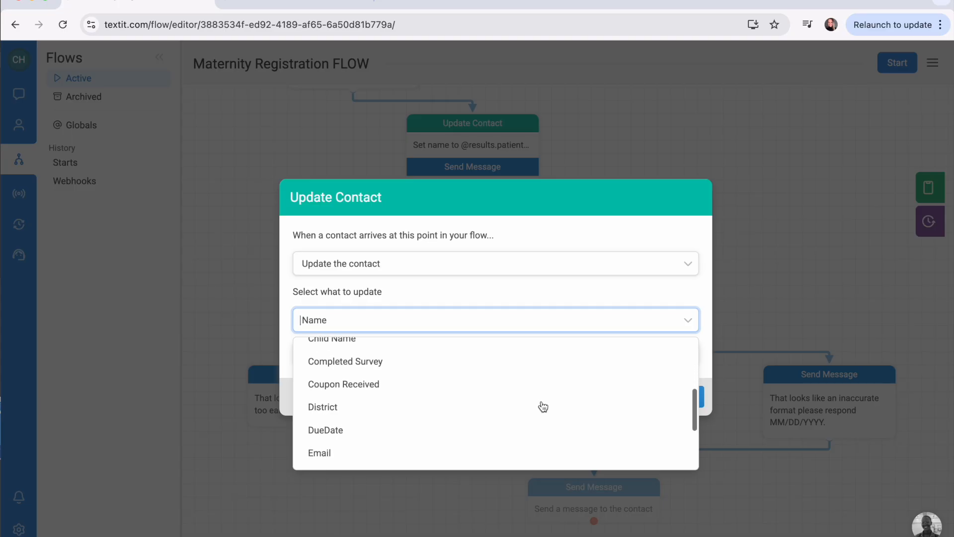
click(476, 434)
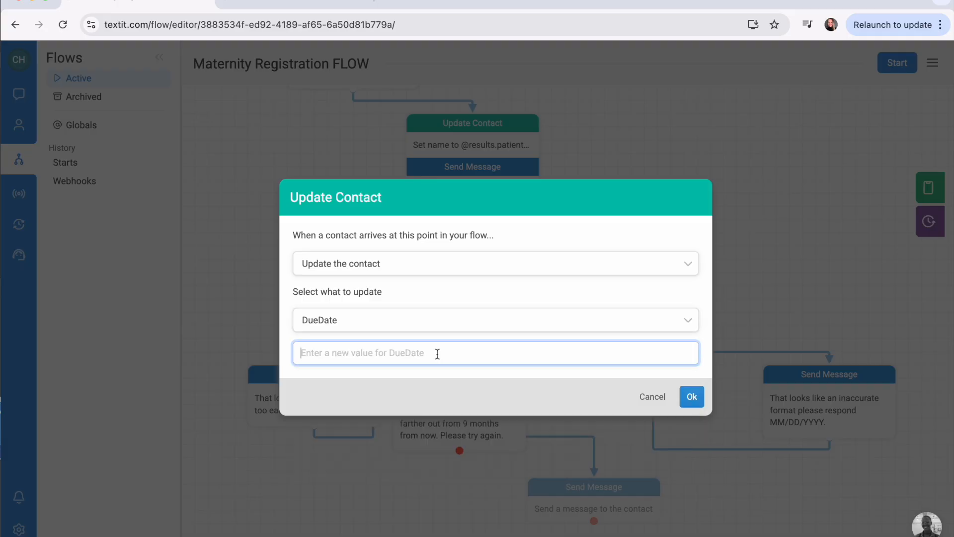
text(@)
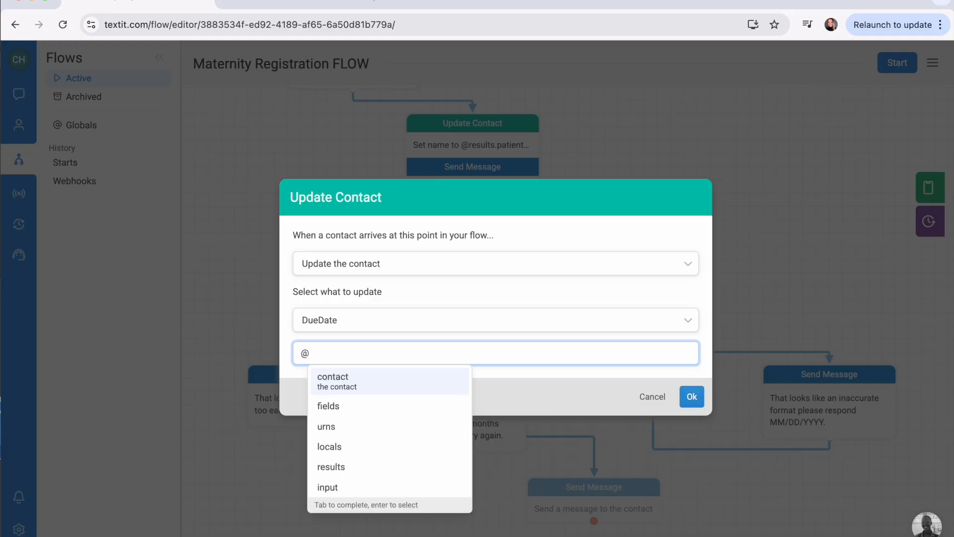
text(results)
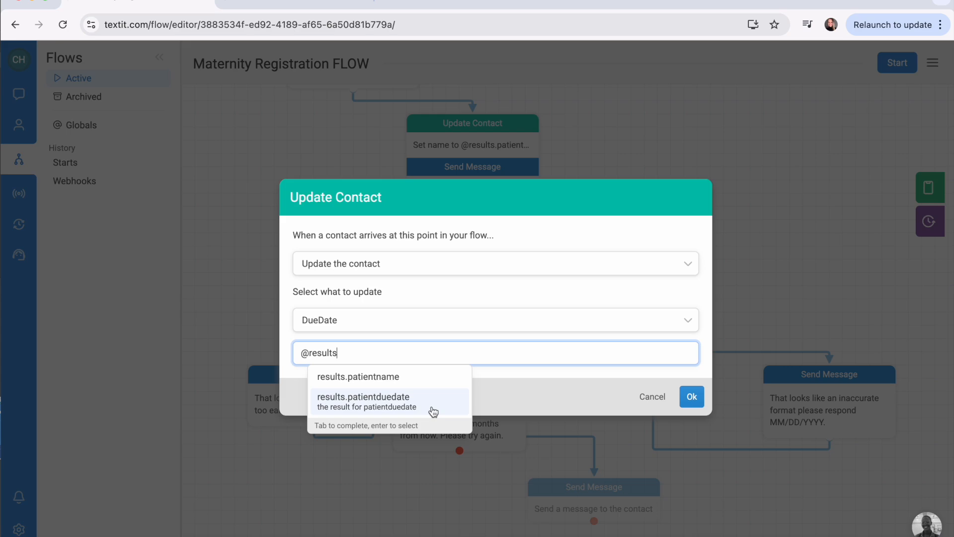
click(433, 407)
click(691, 397)
Add the message "Thanks for registering! You will receive appointment reminders and tips on how to maintain a healthy pregnancy." to the DueDate update node.
scroll(688, 396, down, 3)
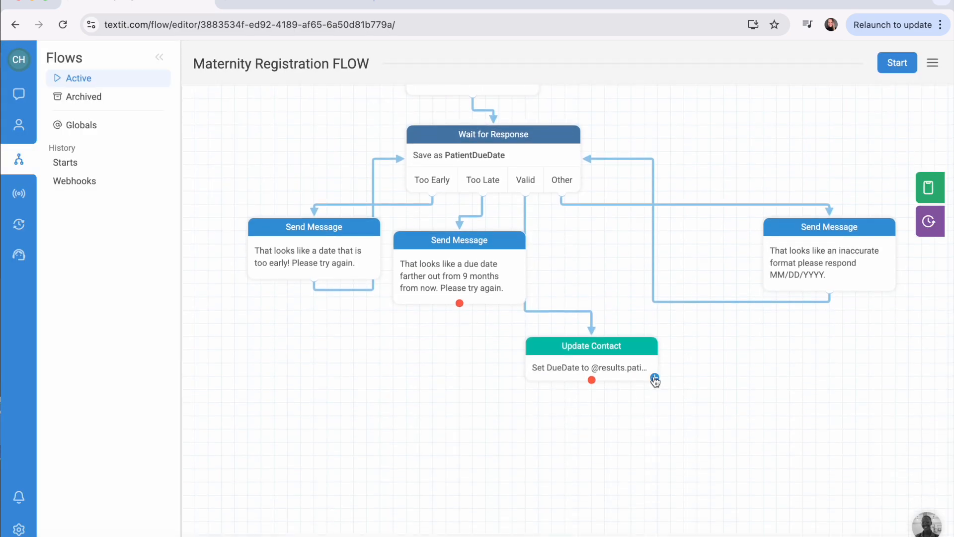
click(655, 379)
click(436, 304)
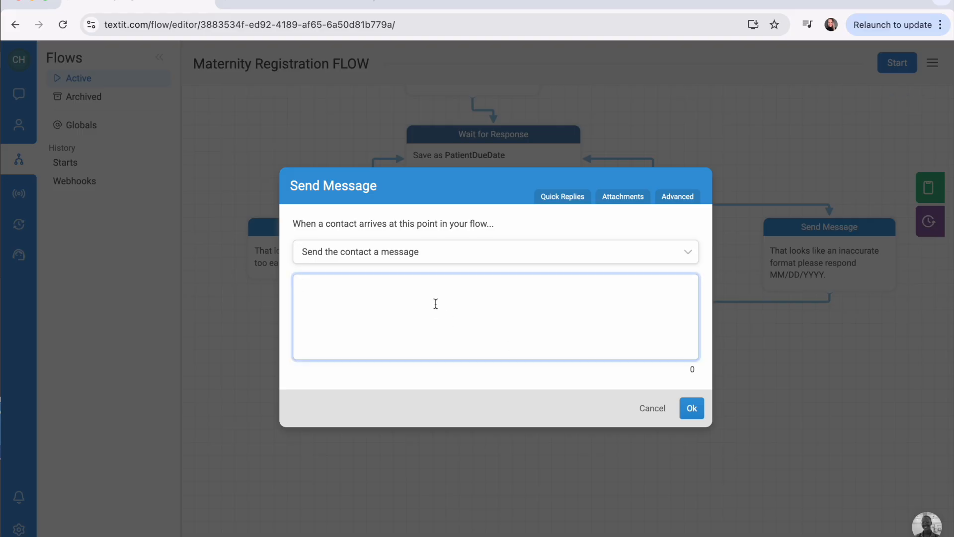
text(Thanks for registering! You will receive appointment reminders and tips on how to maintain a healthy pregnancy.)
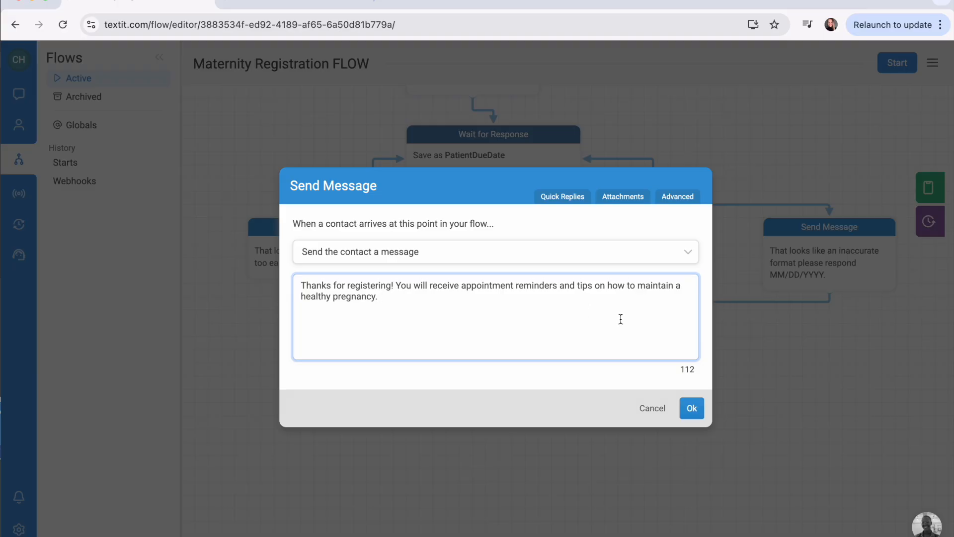
click(693, 406)
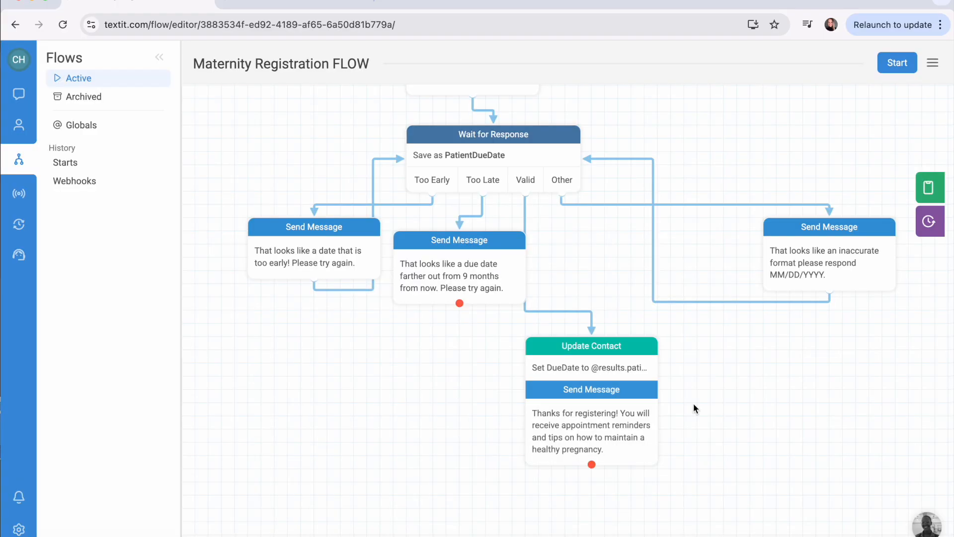
Add an action after the registration thank-you message that adds the contact to the RegisteredMothers group.
scroll(694, 404, down, 1)
mouse_move(654, 450)
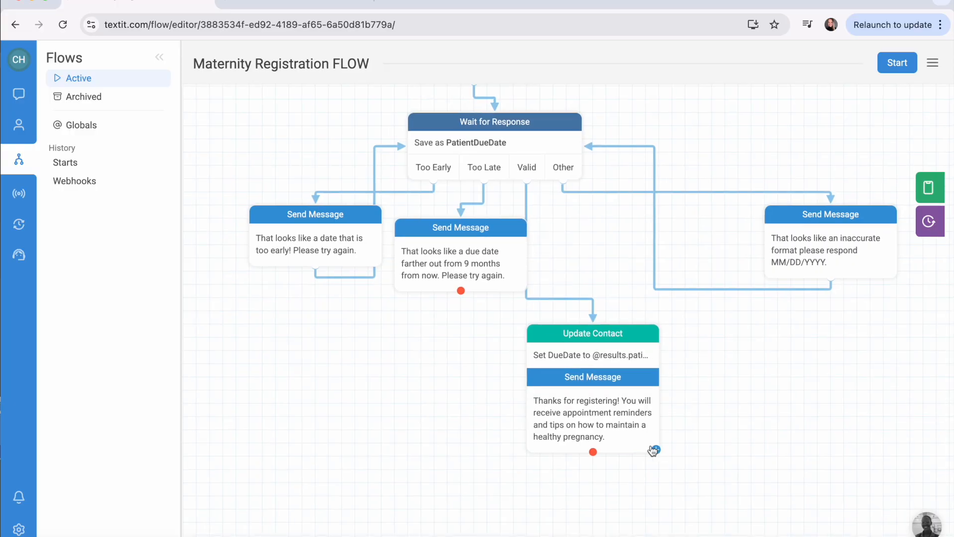
scroll(653, 450, down, 1)
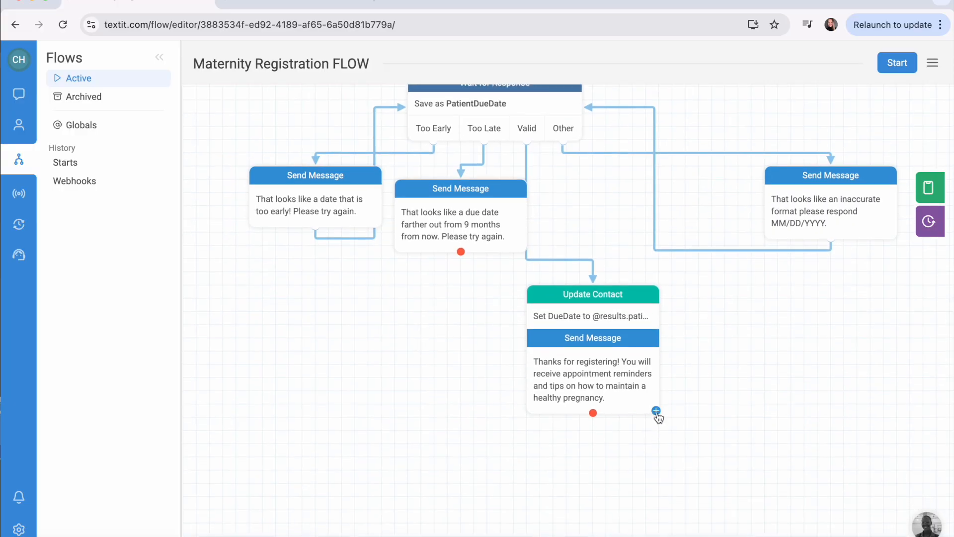
click(656, 411)
click(547, 251)
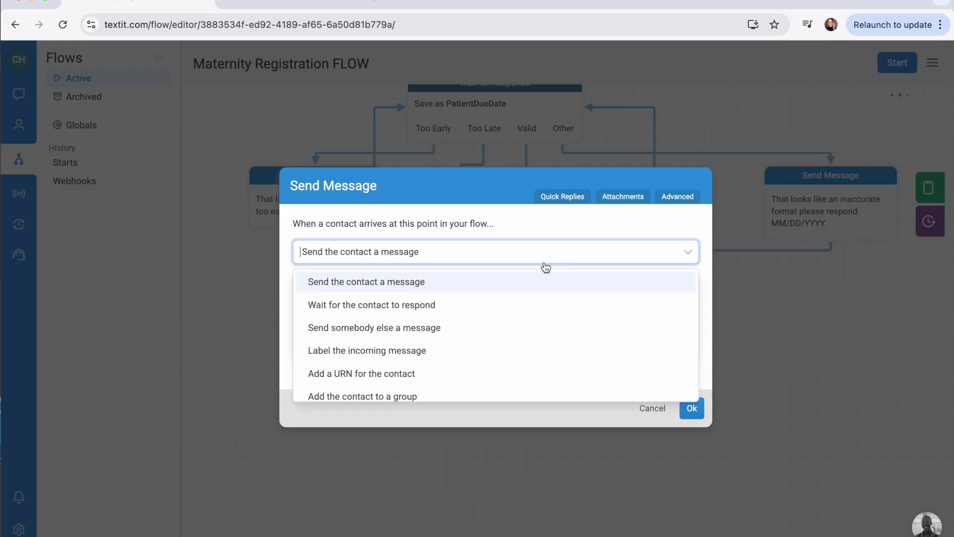
scroll(528, 306, down, 1)
click(492, 363)
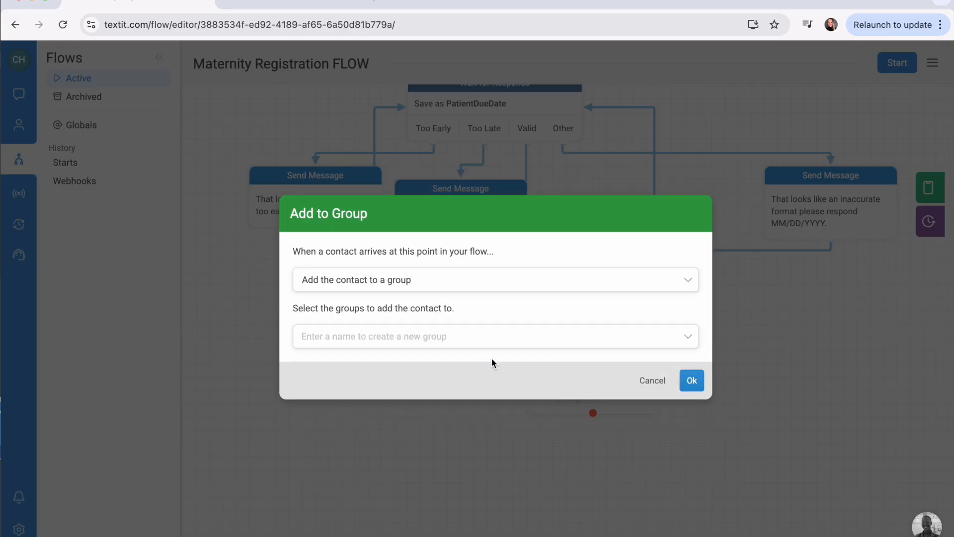
click(442, 338)
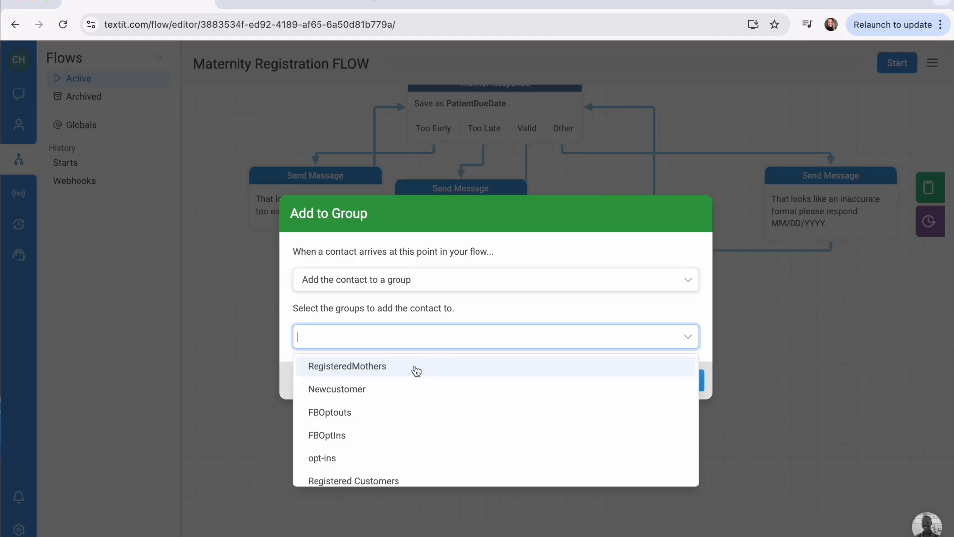
click(348, 368)
click(698, 386)
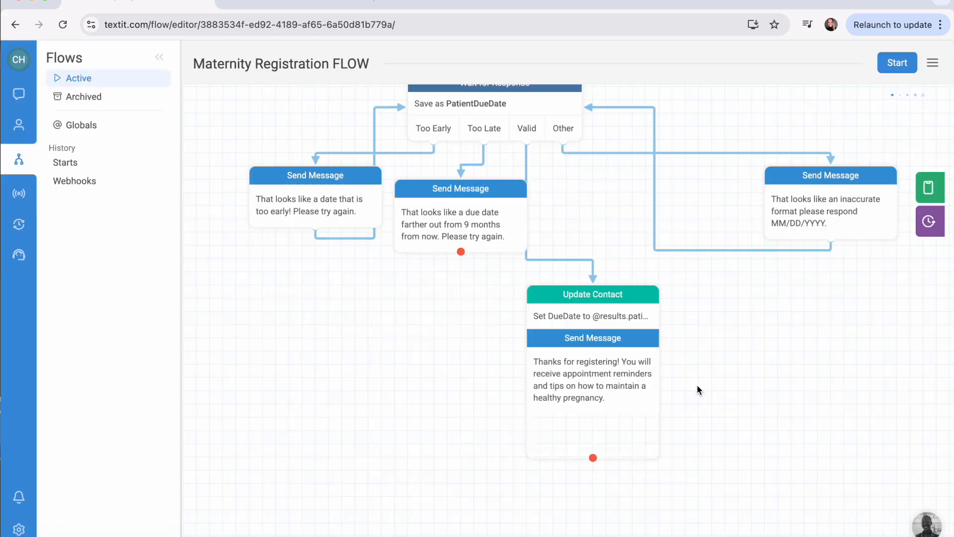
Connect the Too Late message back to the due-date Wait for Response node.
scroll(700, 330, up, 3)
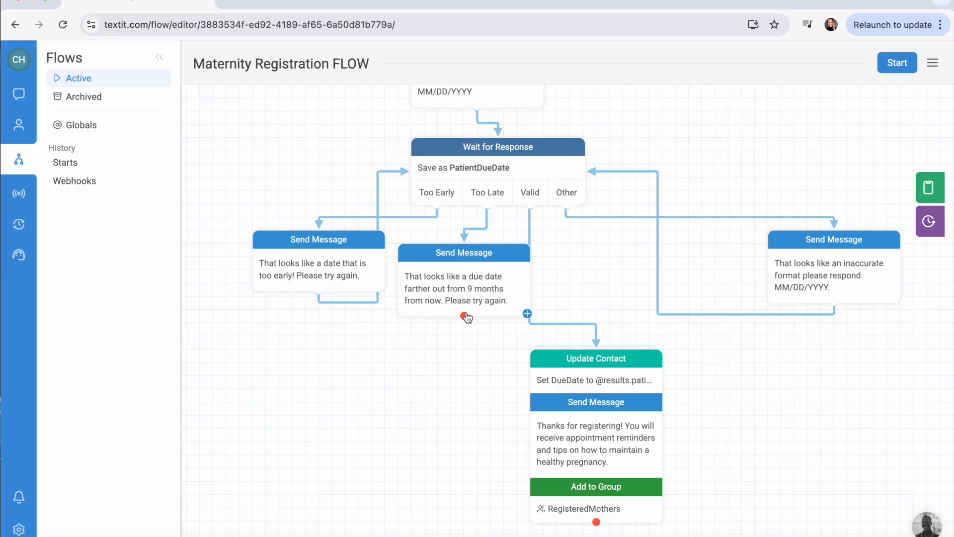
drag(466, 317, 499, 169)
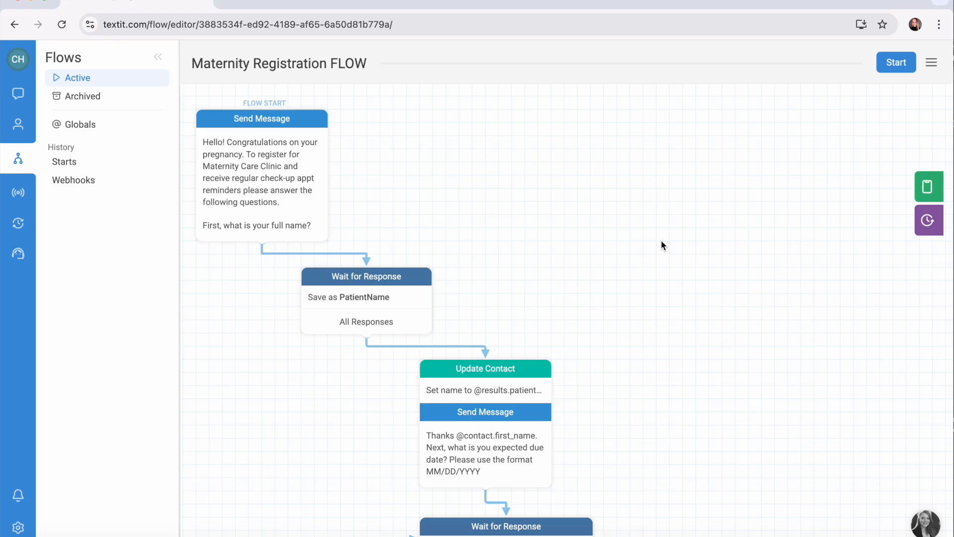
Run the flow in the simulator and answer the first question with the patient's full name.
click(933, 193)
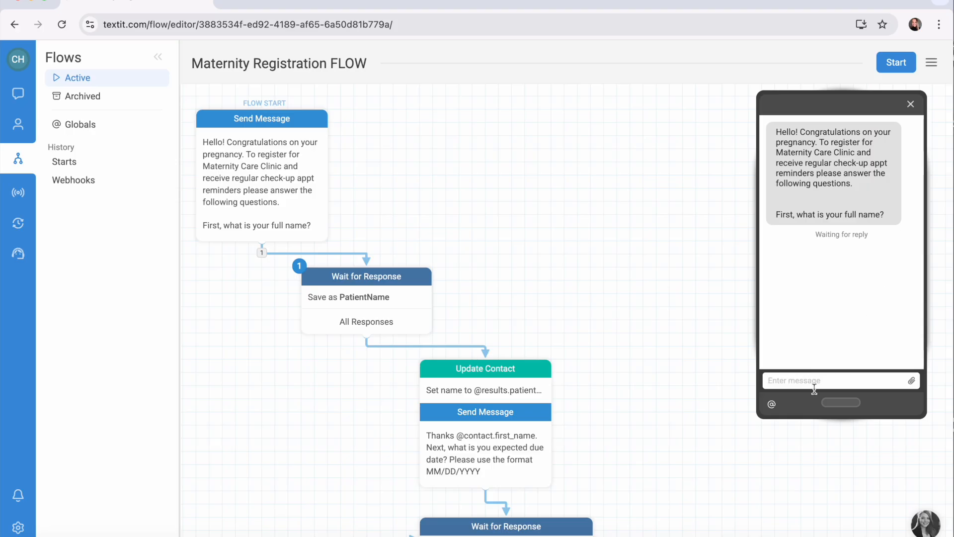
key(Return)
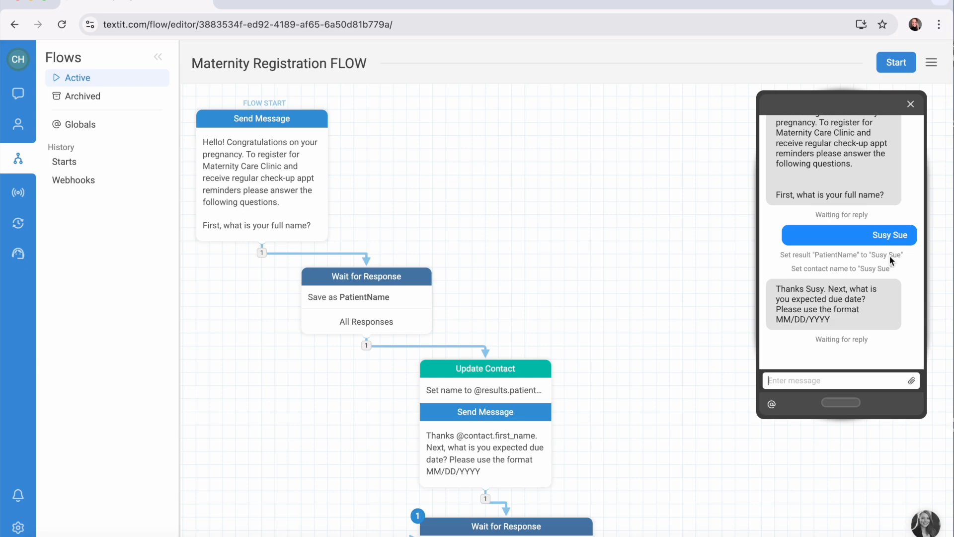
Test the Too Early branch by replying to the due-date question with 09/09/2024.
click(809, 384)
text(09/09/2024)
key(Return)
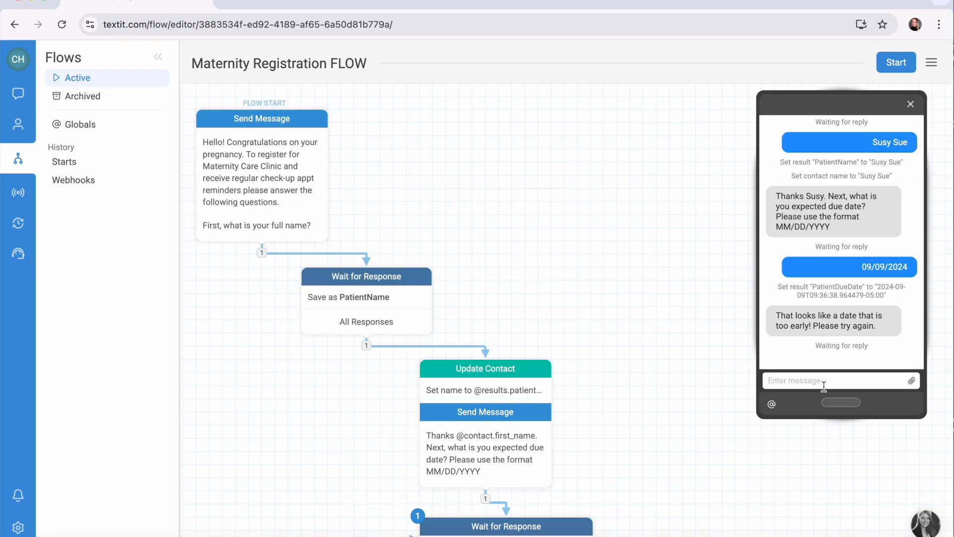
Test the Valid branch by replying with the due date 09/09/2025.
text(09/09/2024)
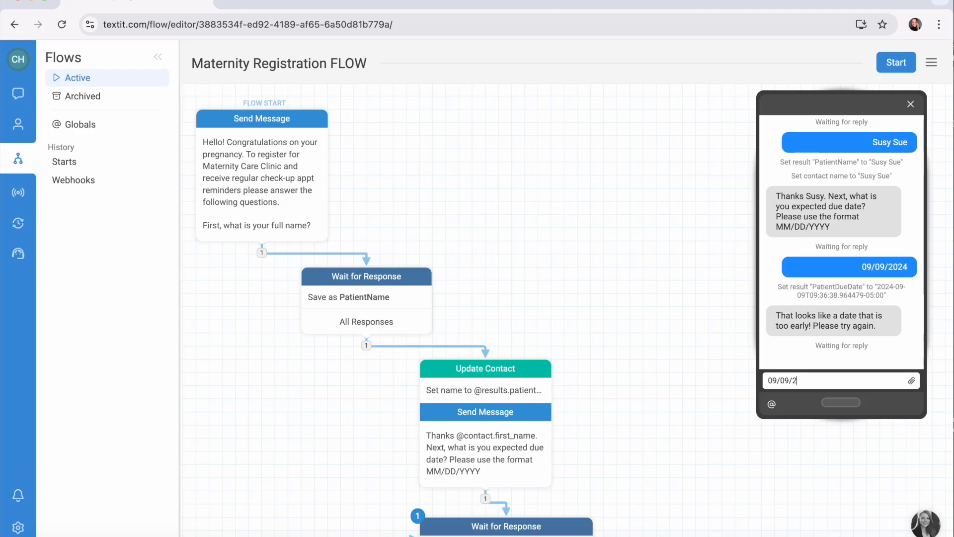
key(Return)
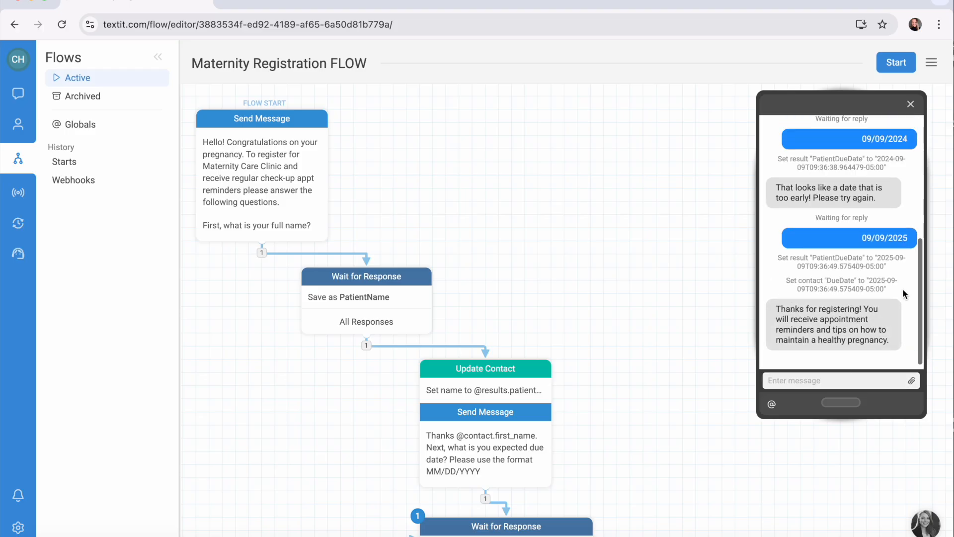